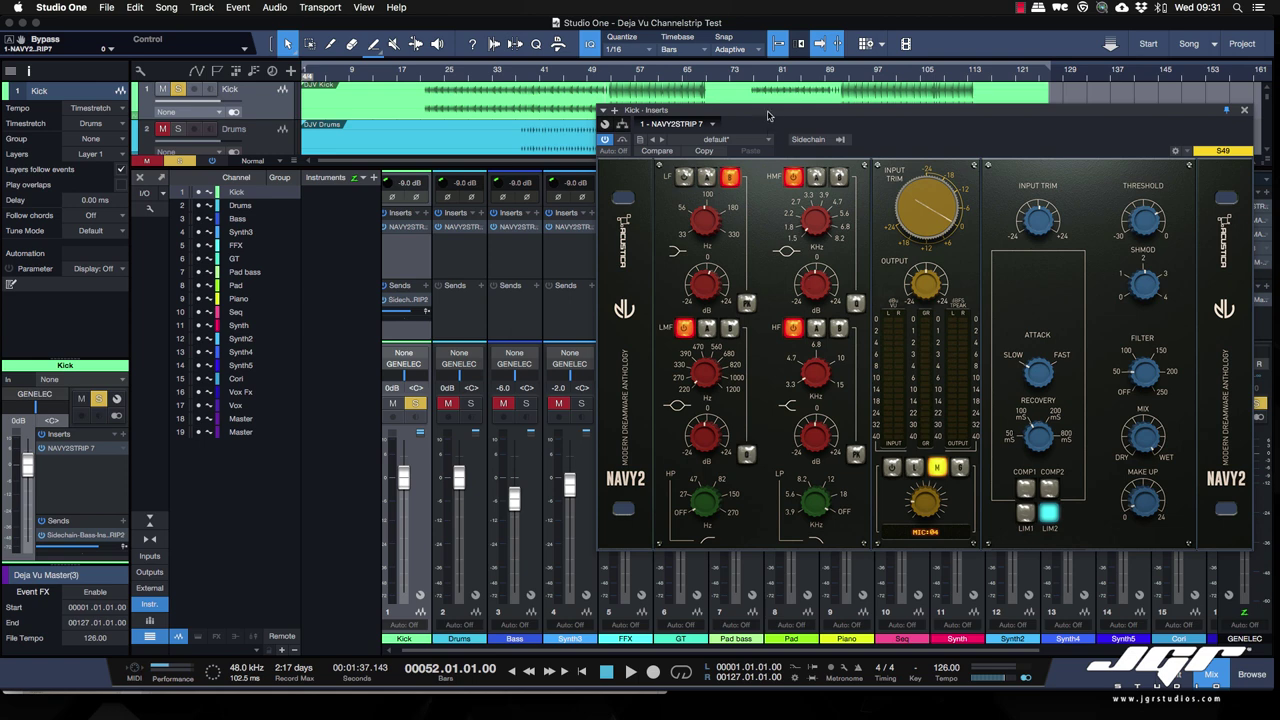
- Take the Kick channel out of solo and reposition its NAVY2STRIP window while checking the mixer's insert row
left_click_drag(767, 110, 732, 108)
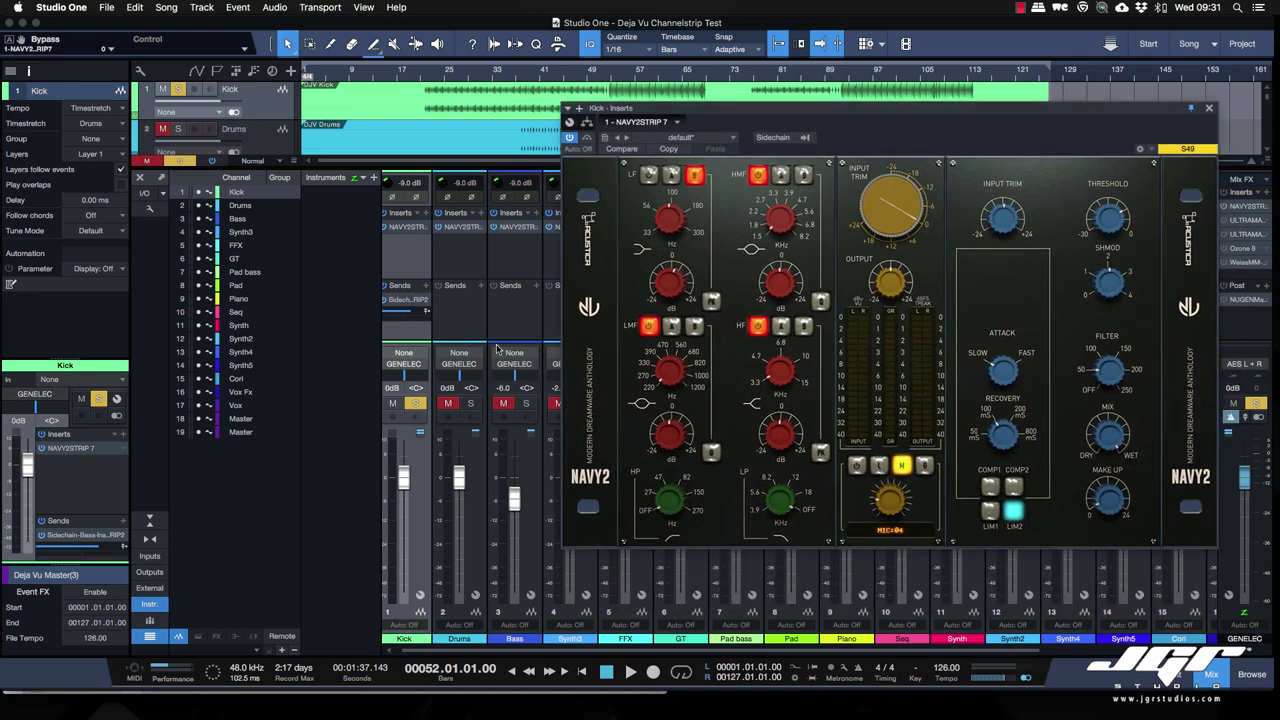
left_click(415, 403)
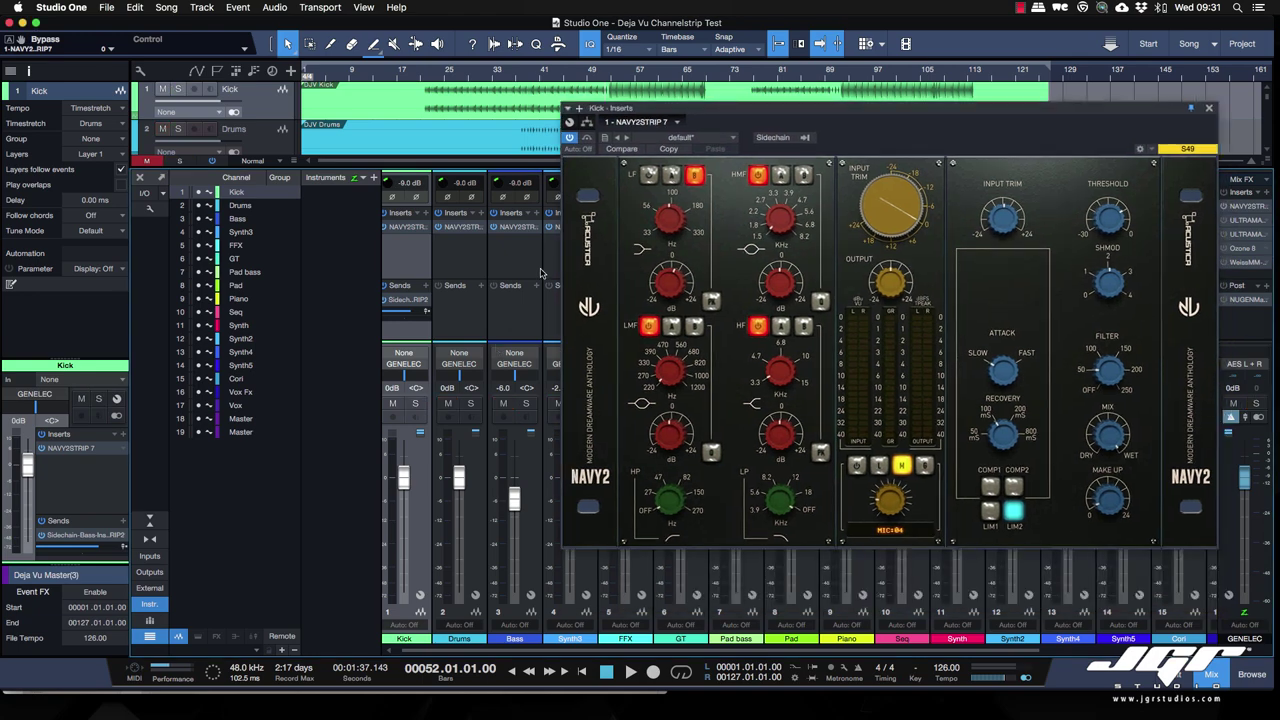
left_click_drag(678, 113, 550, 141)
left_click_drag(968, 133, 1037, 250)
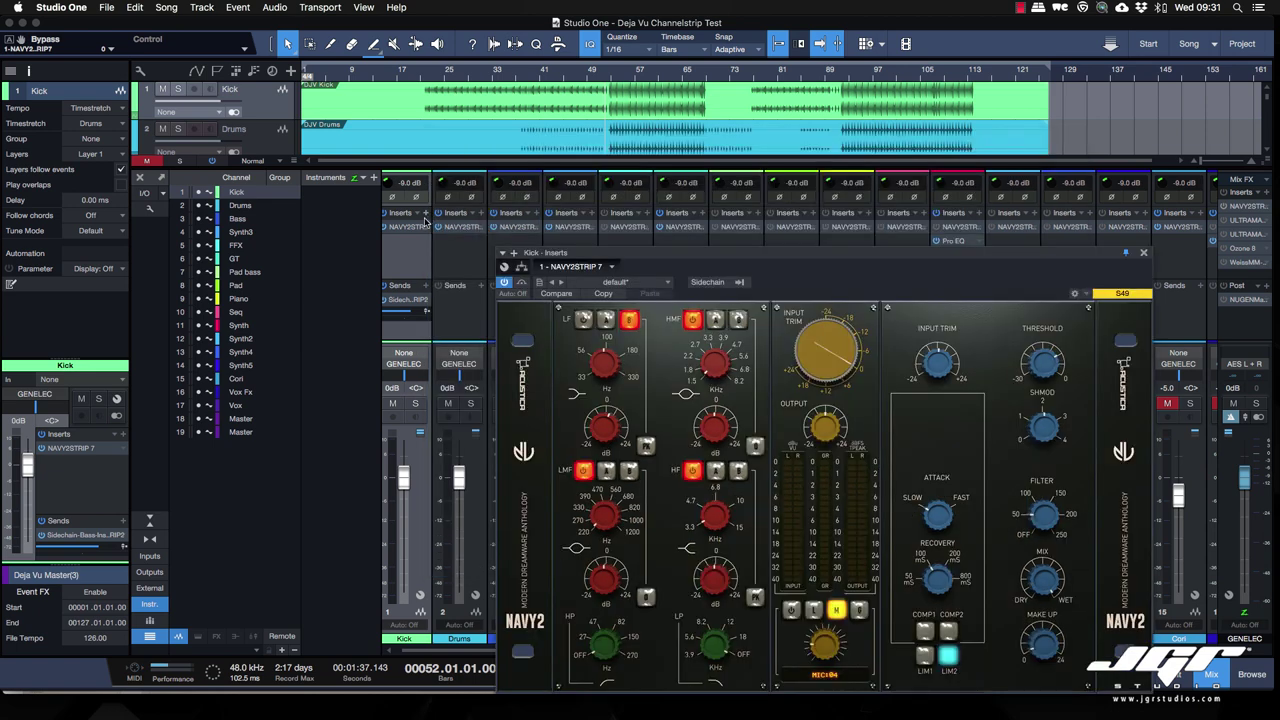
scroll(1037, 246, "right", 4)
scroll(1037, 246, "left", 4)
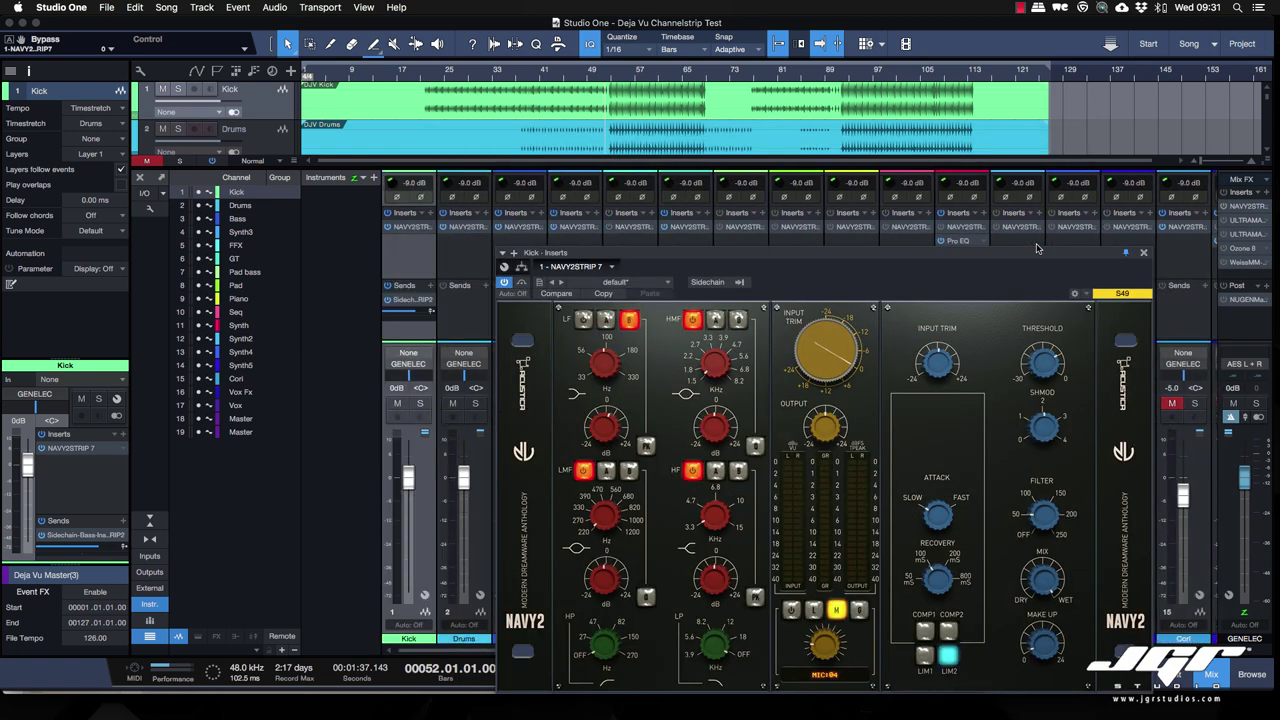
left_click_drag(1091, 257, 1031, 181)
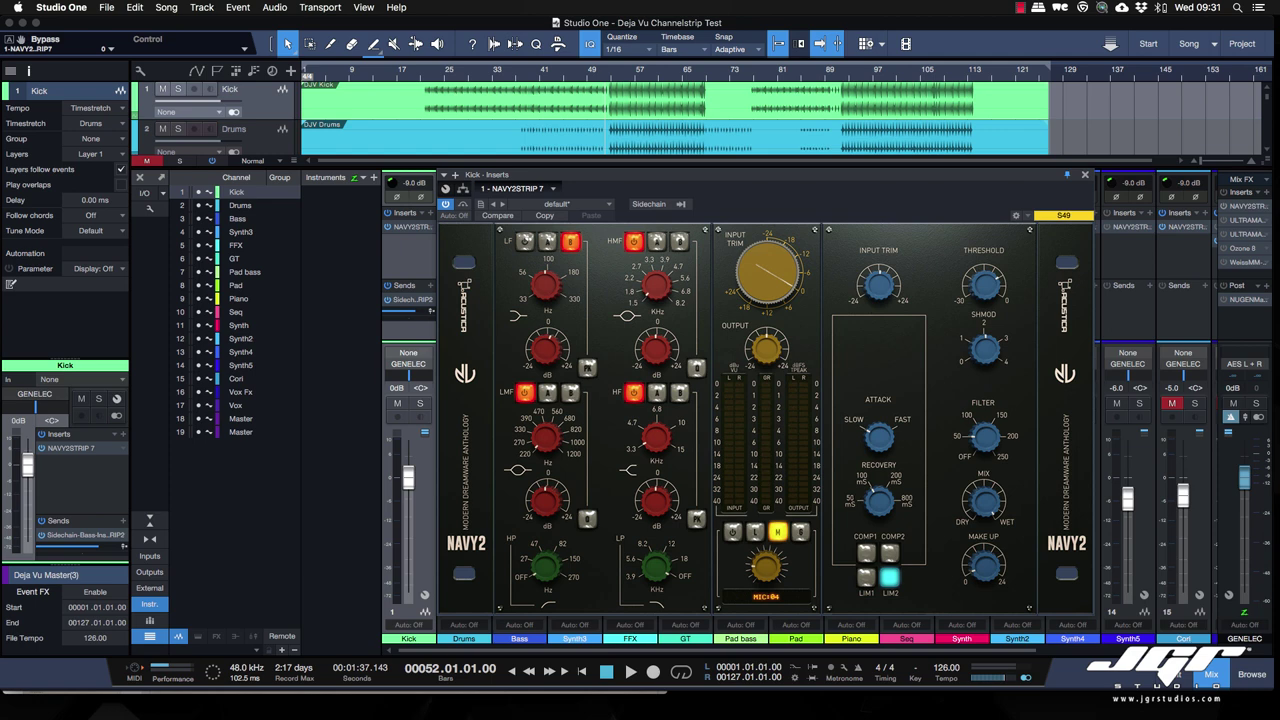
- Open NAVY2STRIP on the GENELEC channel and try its Mic preamp, returning the selection to Group
left_click(1242, 210)
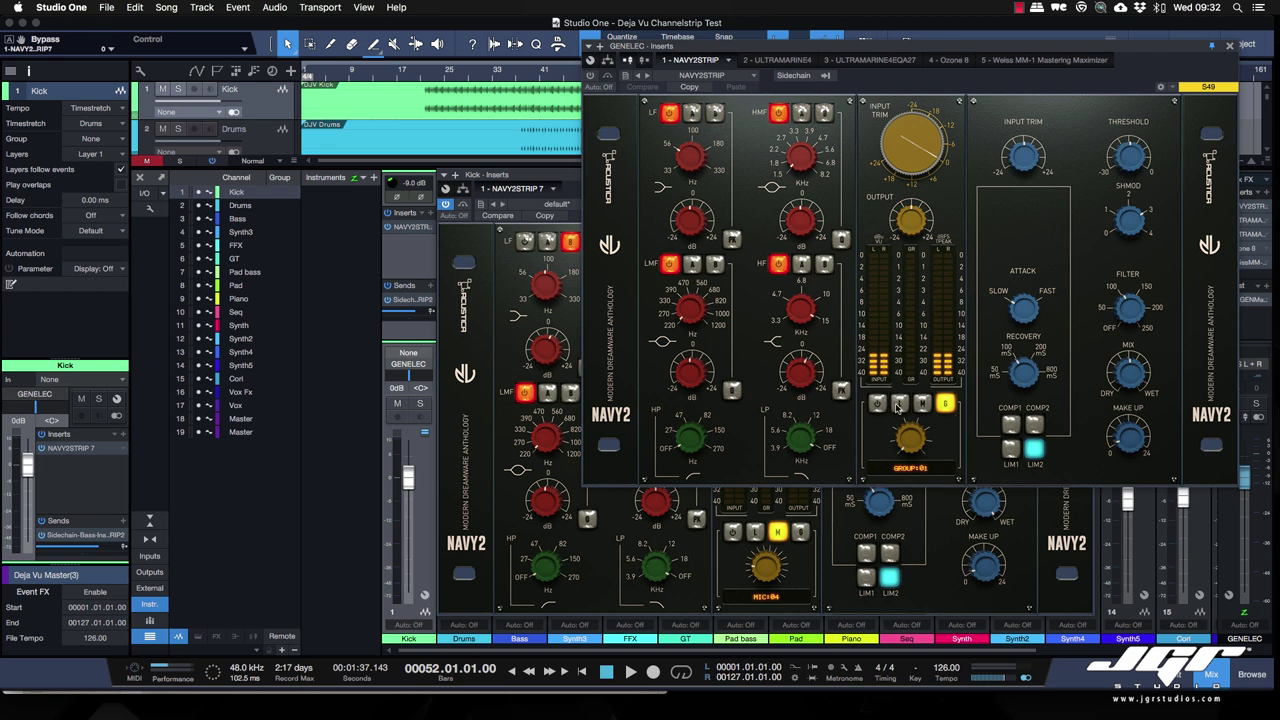
left_click(921, 403)
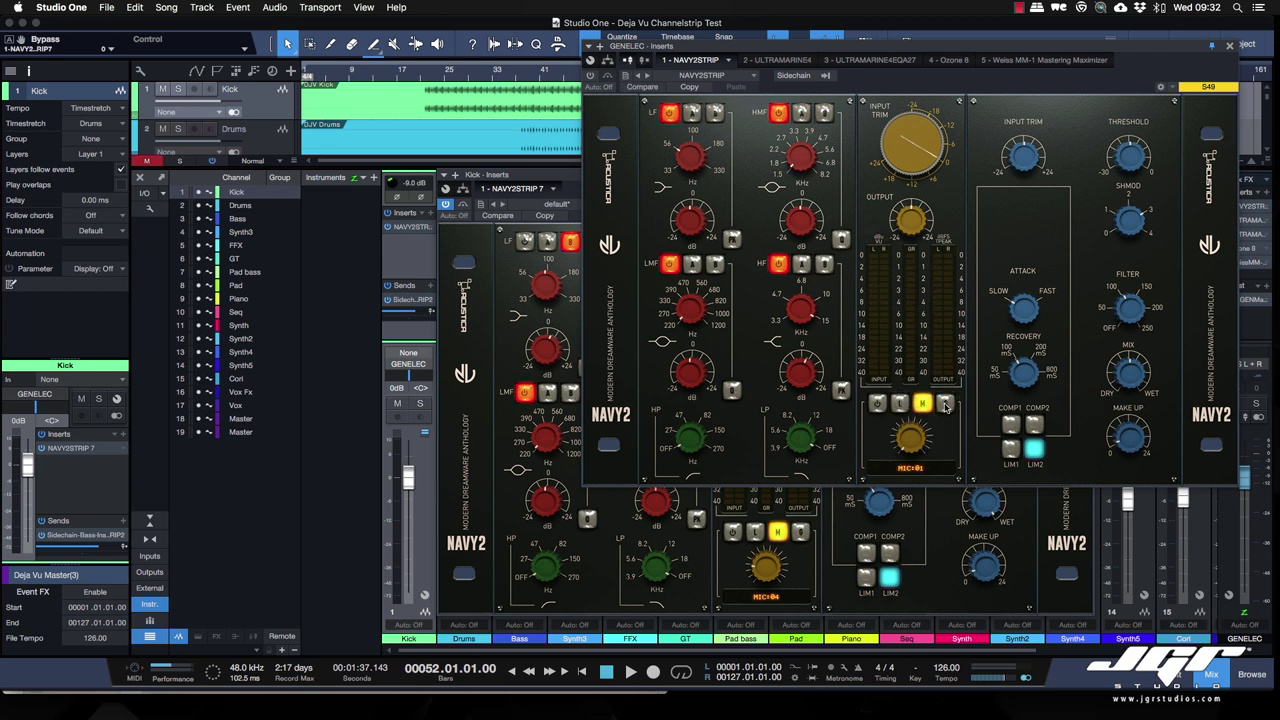
left_click(944, 403)
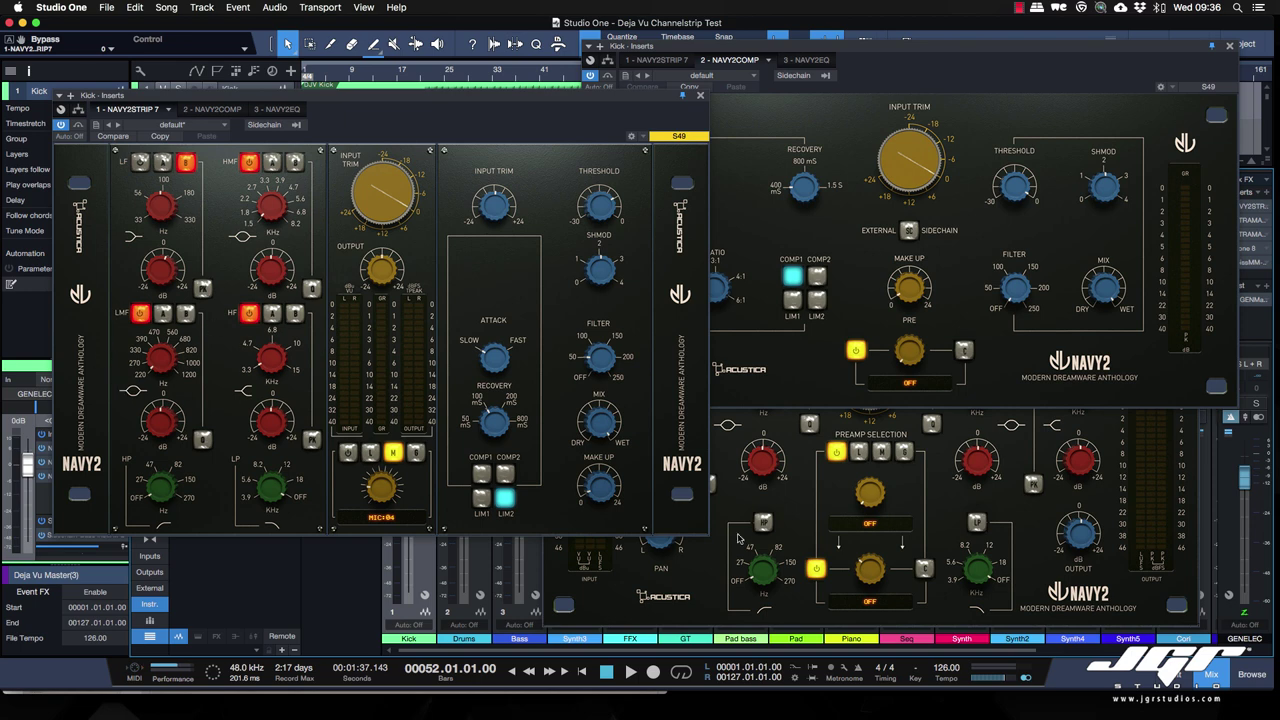
- Bring the Kick channel's NAVY2EQ and NAVY2COMP windows forward to examine their controls
left_click(810, 518)
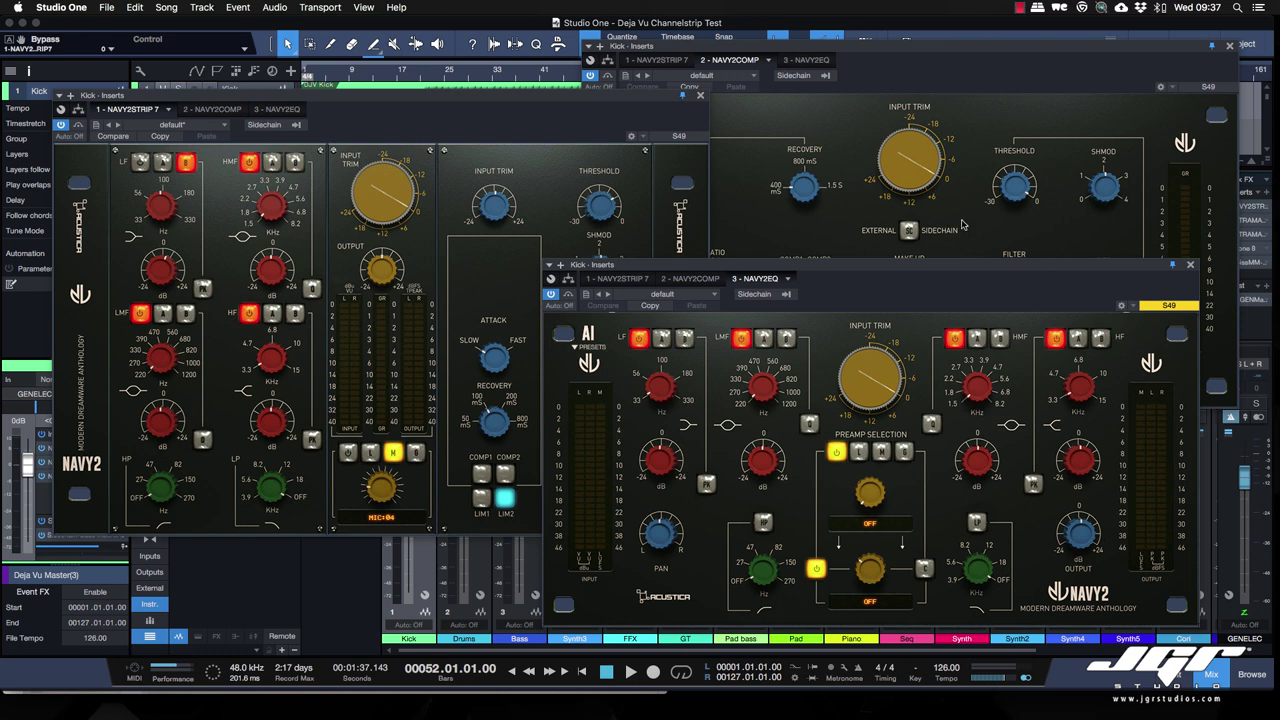
left_click(934, 86)
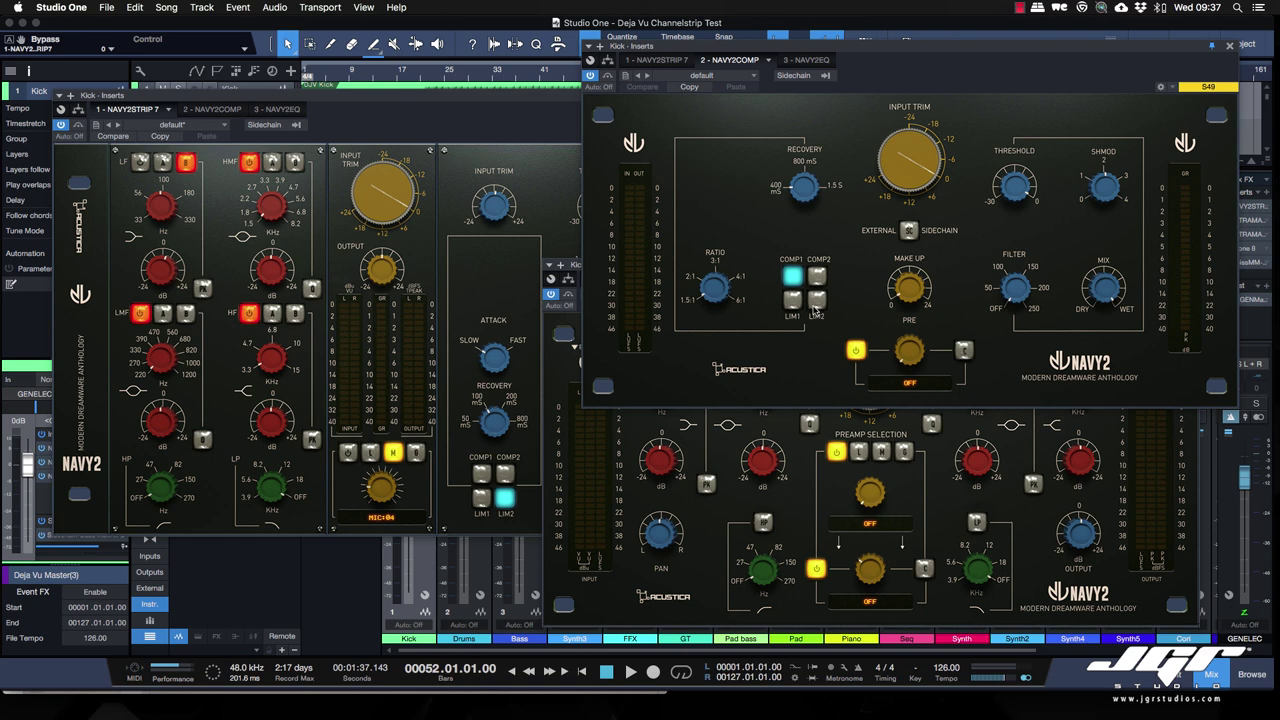
left_click(912, 495)
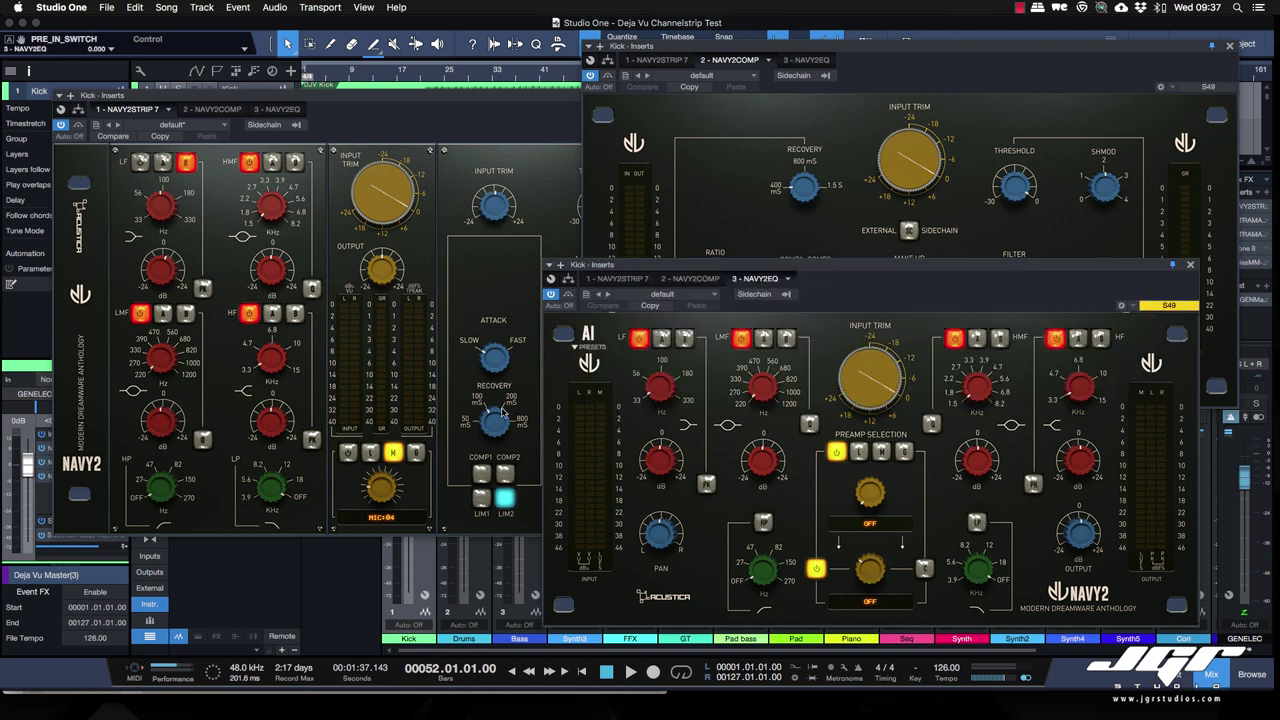
- Try the Line and Mic preamps on the Kick's NAVY2STRIP and finish with the Group preamp selected
left_click(390, 500)
left_click(371, 455)
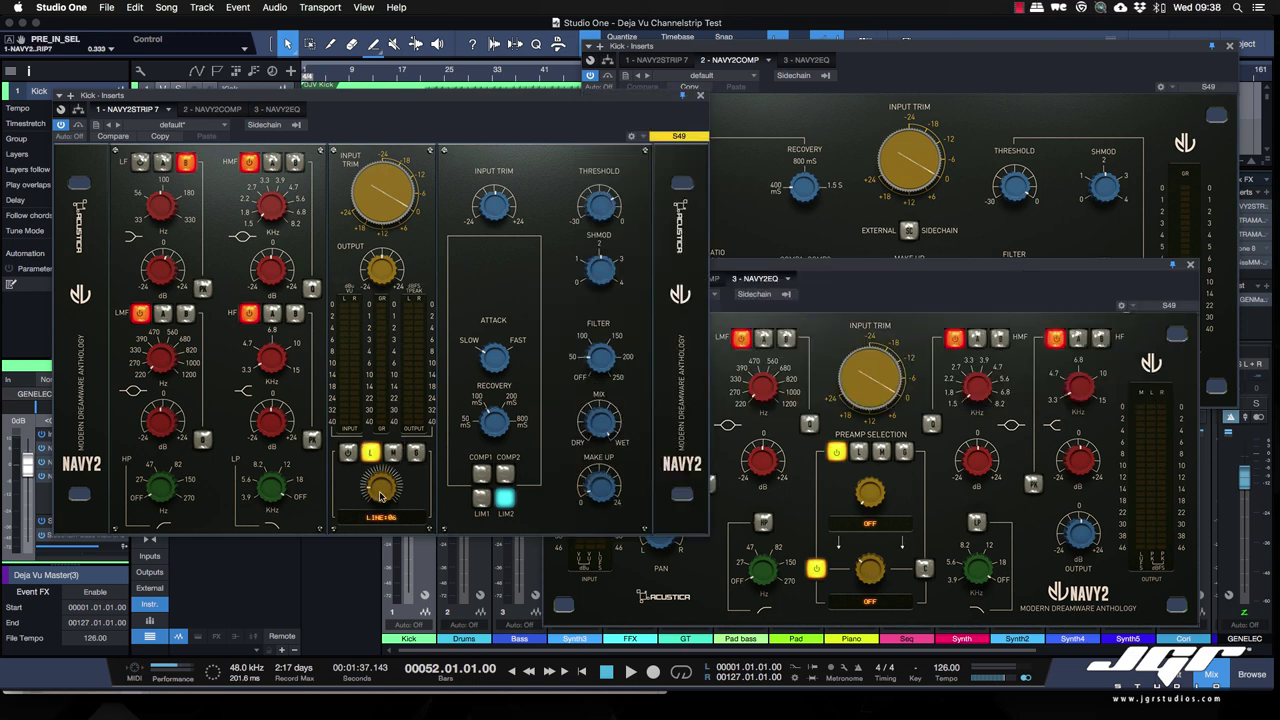
left_click_drag(380, 492, 373, 463)
left_click(395, 458)
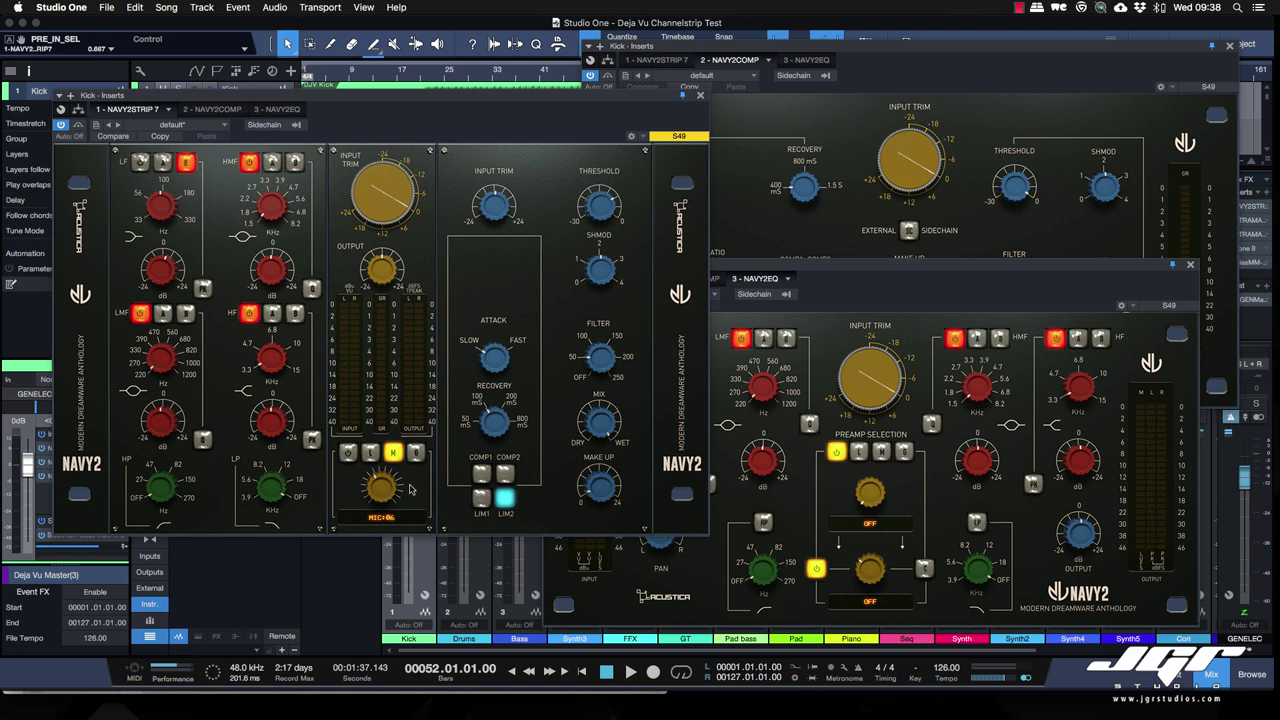
left_click(415, 453)
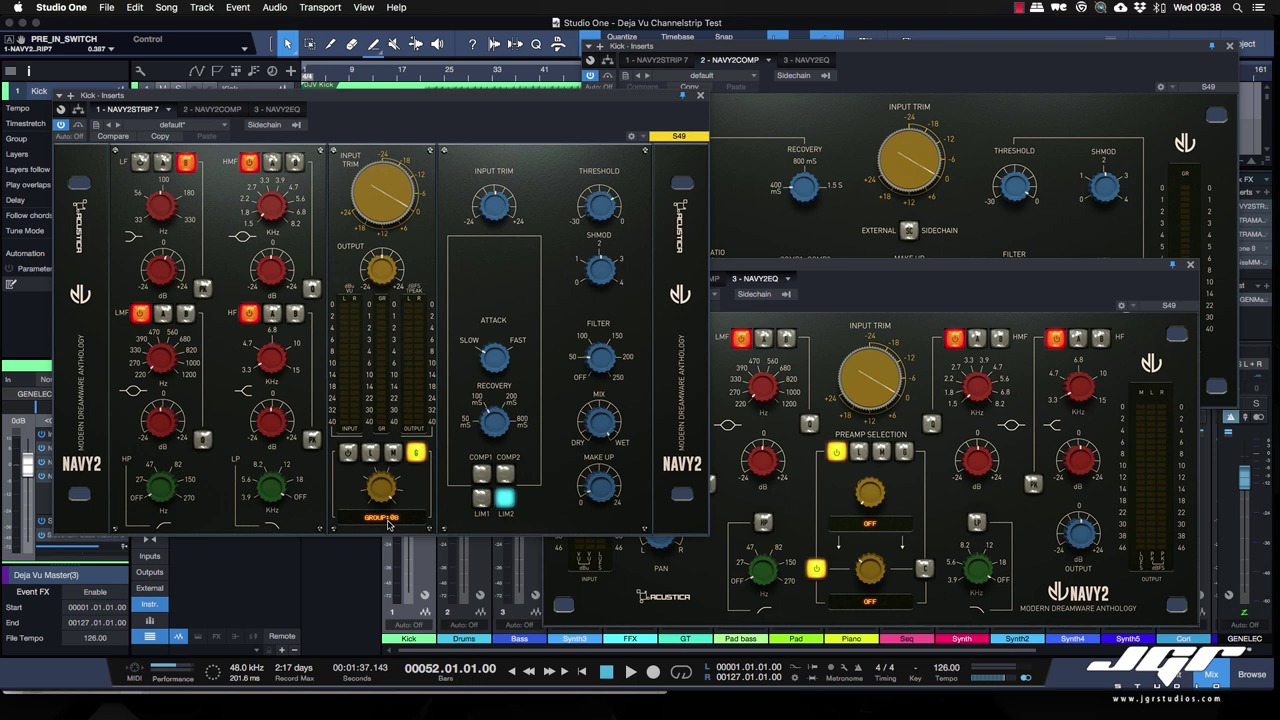
- Enable the custom output preamp in the Kick's NAVY2EQ and set it to Buss Vint ST
left_click(923, 569)
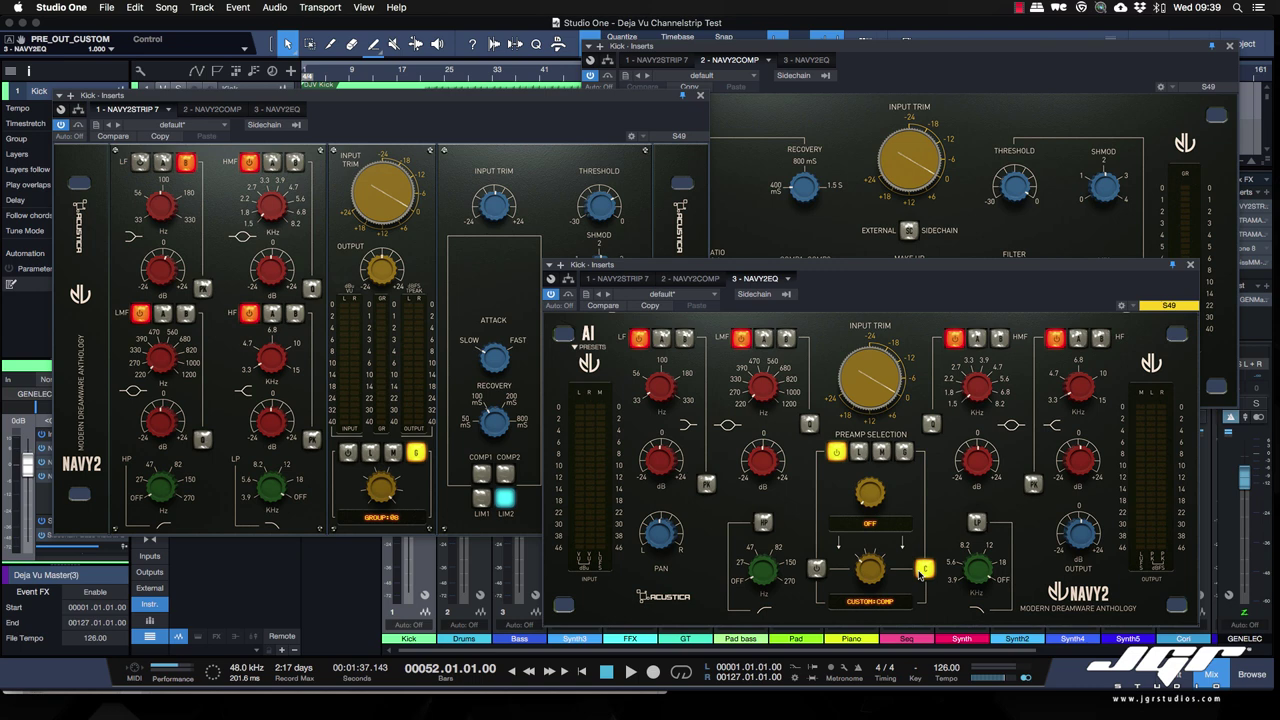
left_click(816, 569)
left_click(870, 572)
left_click(877, 574)
left_click(873, 576)
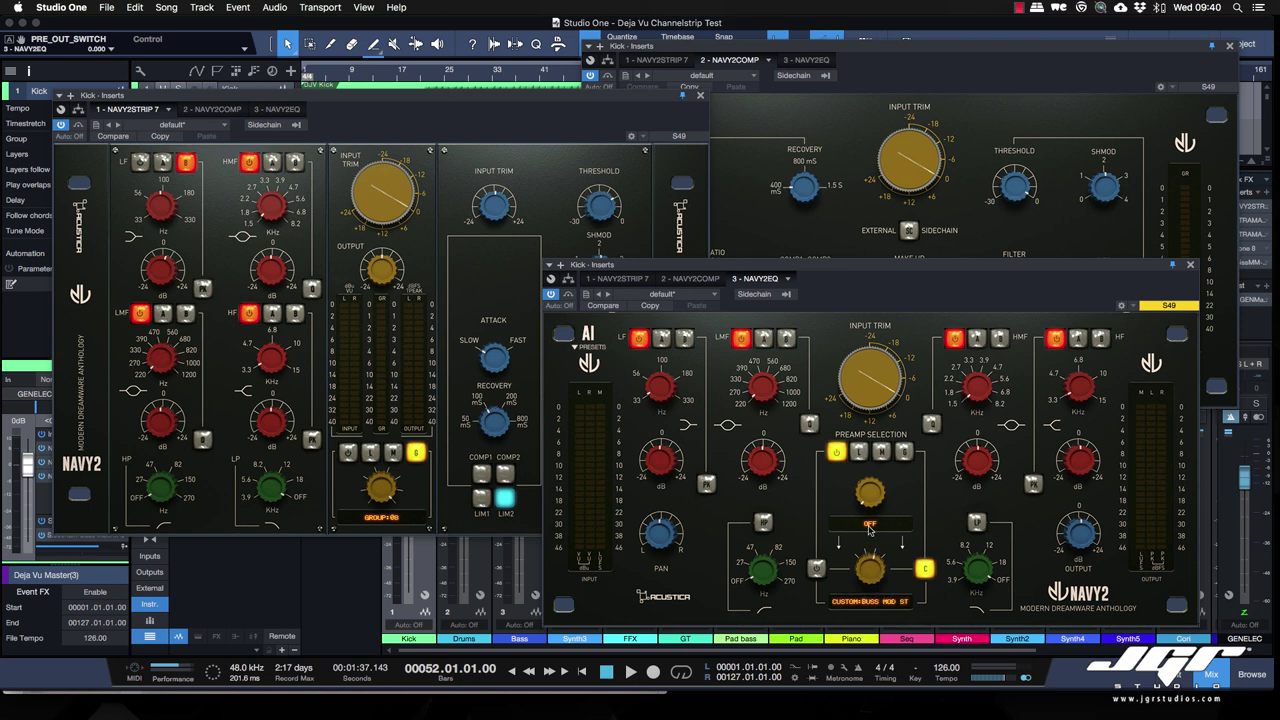
left_click(869, 604)
left_click(427, 317)
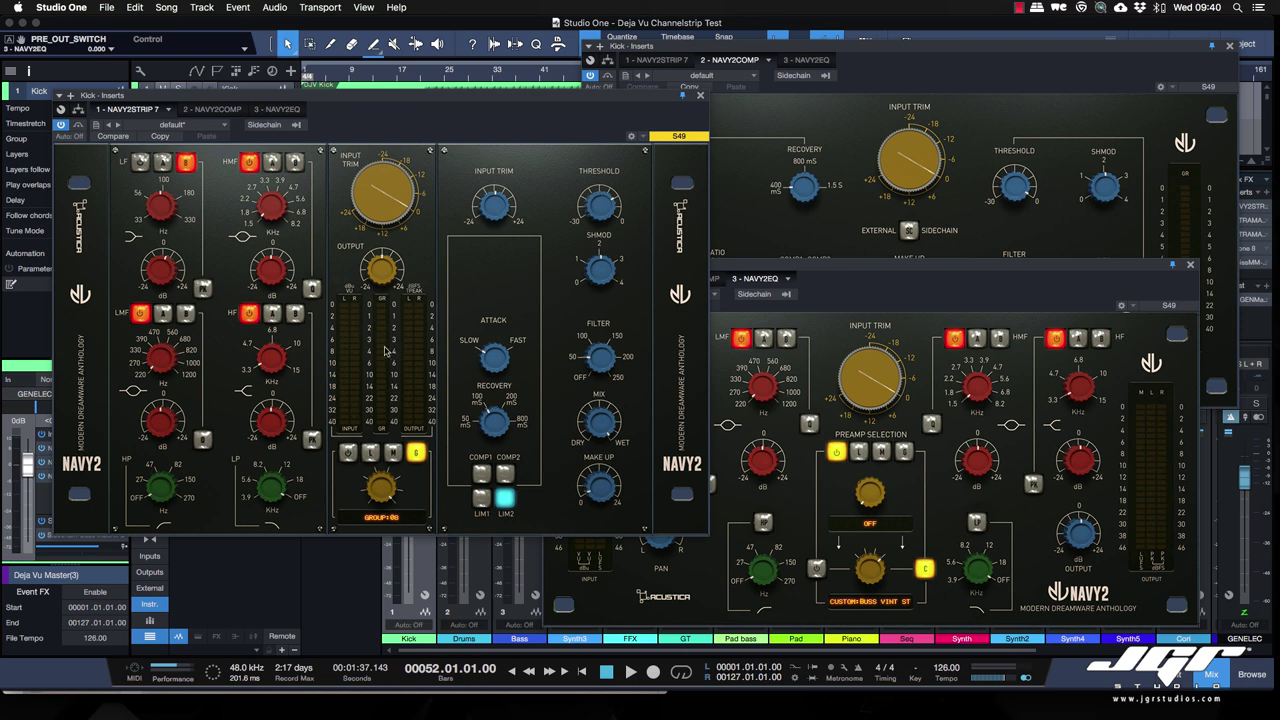
- Bring the Kick's NAVY2COMP forward and try its Comp2 and Lim1 modes
left_click(1155, 468)
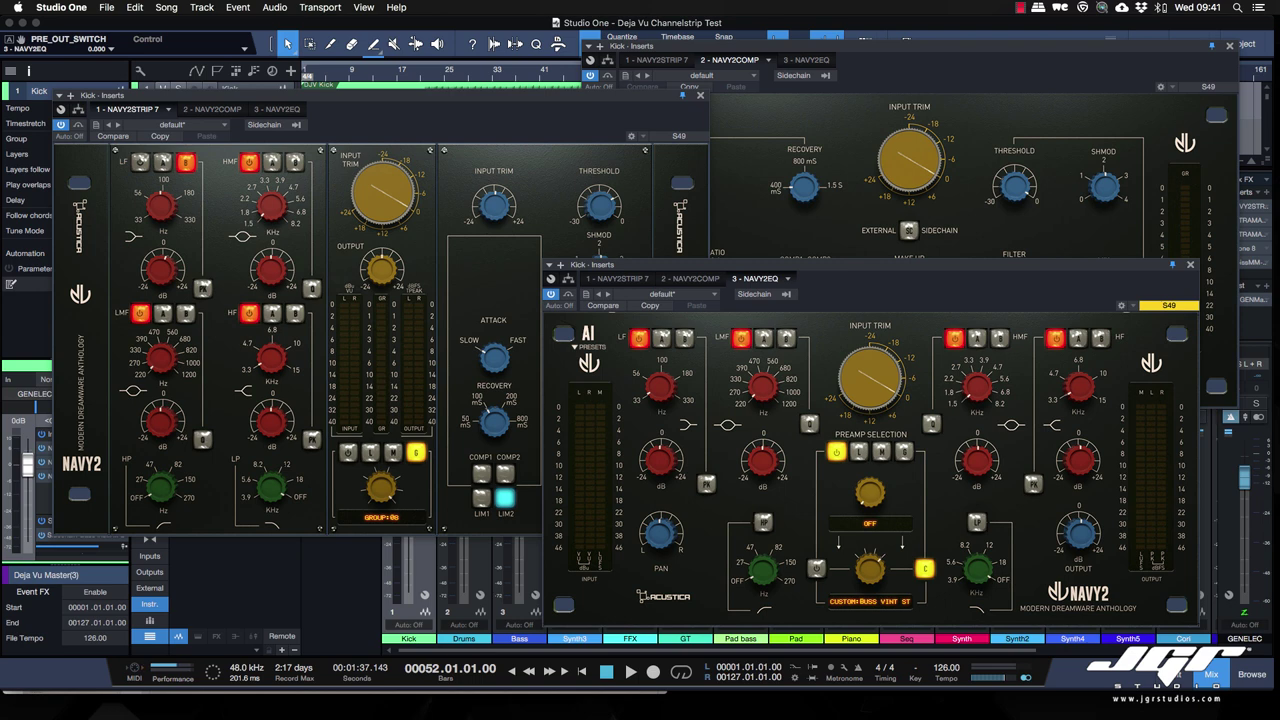
left_click(1048, 120)
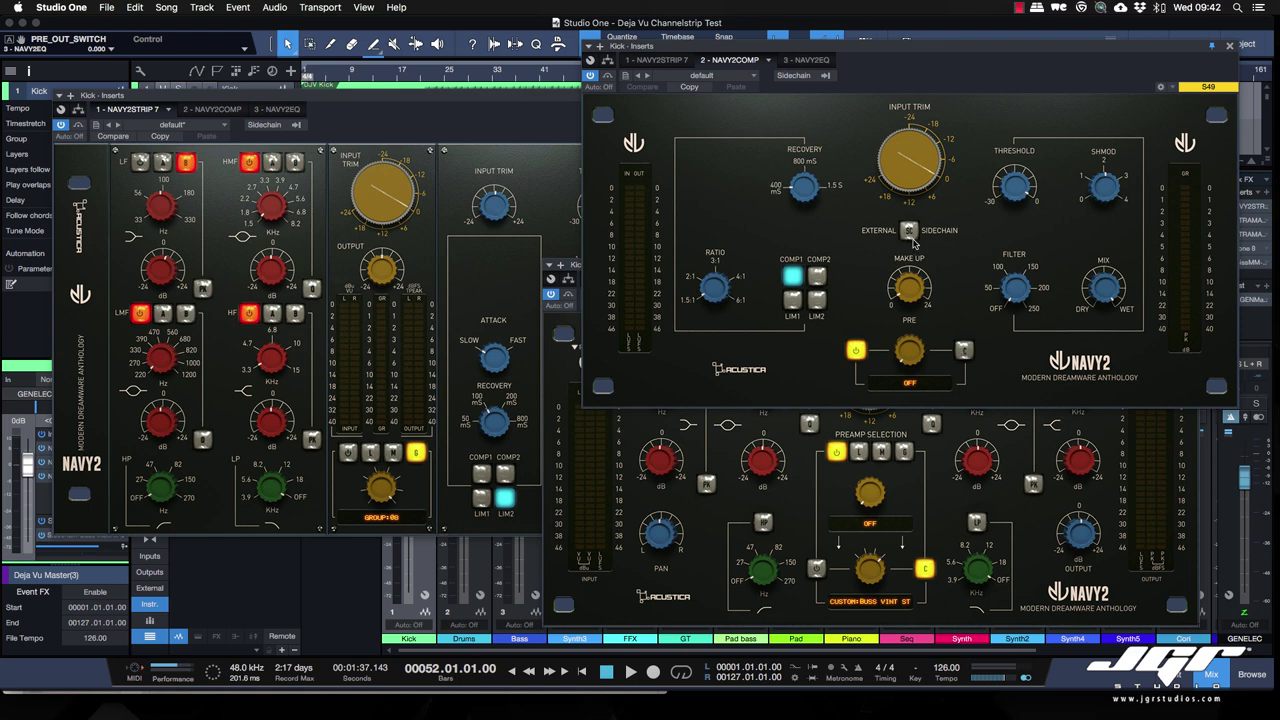
left_click(816, 279)
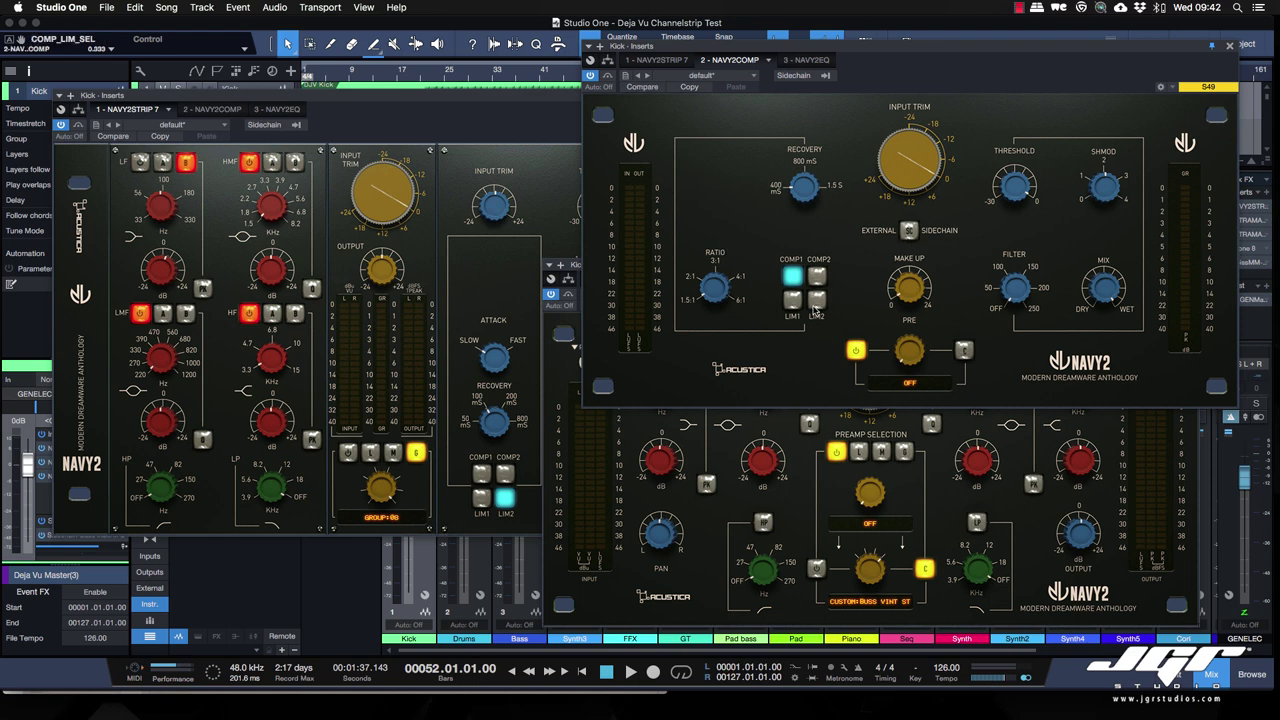
left_click(791, 303)
left_click(795, 76)
- Close the Kick channel's plug-in windows and start song playback from where the kick part begins
left_click(1230, 48)
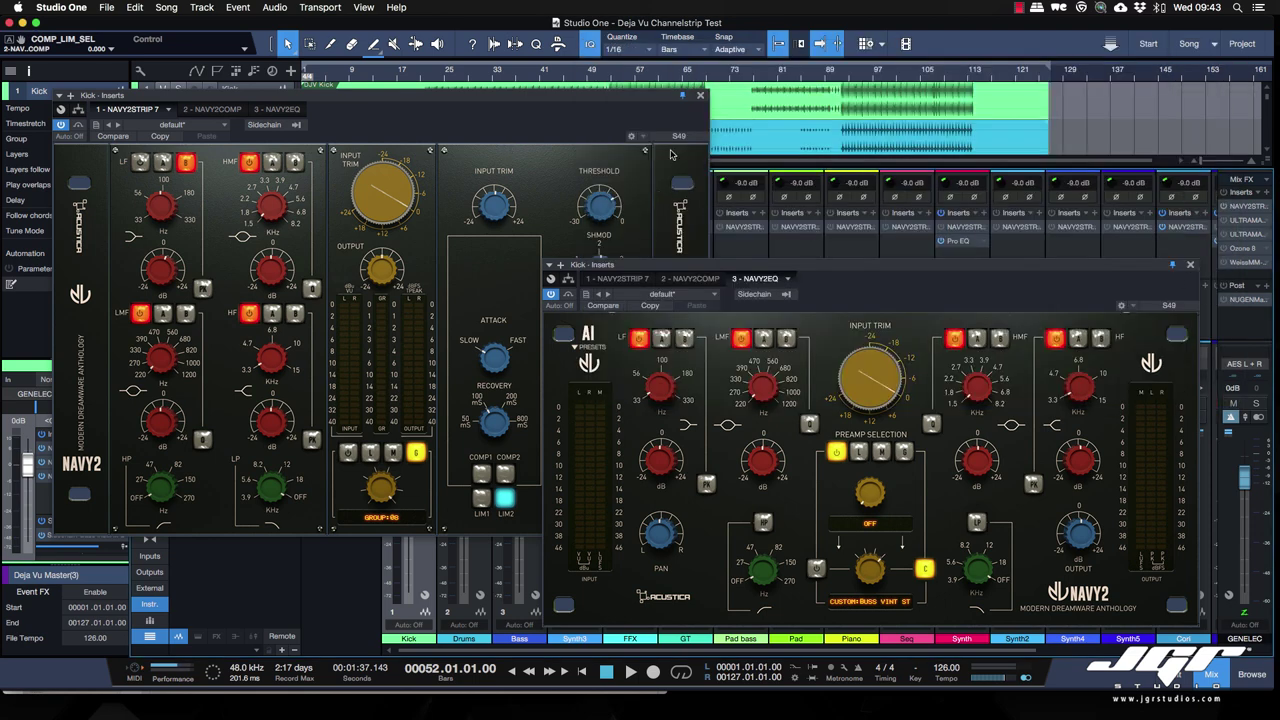
left_click(697, 83)
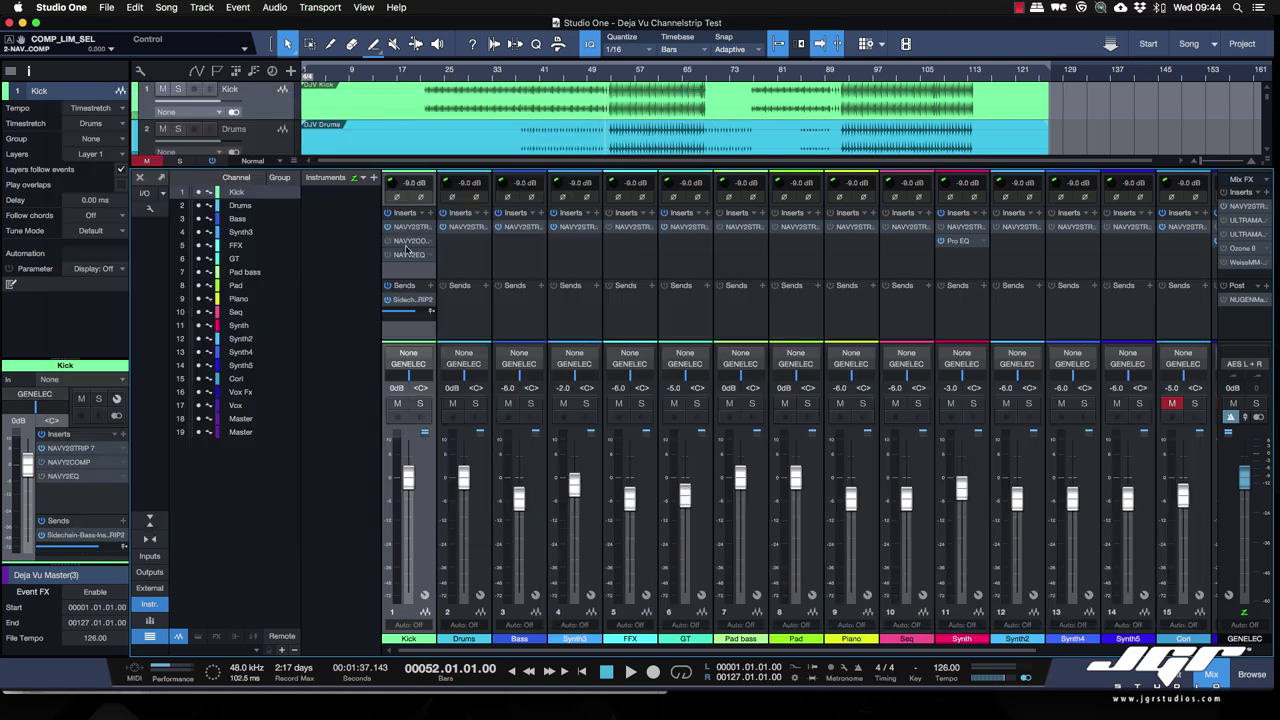
left_click(427, 82)
key("space")
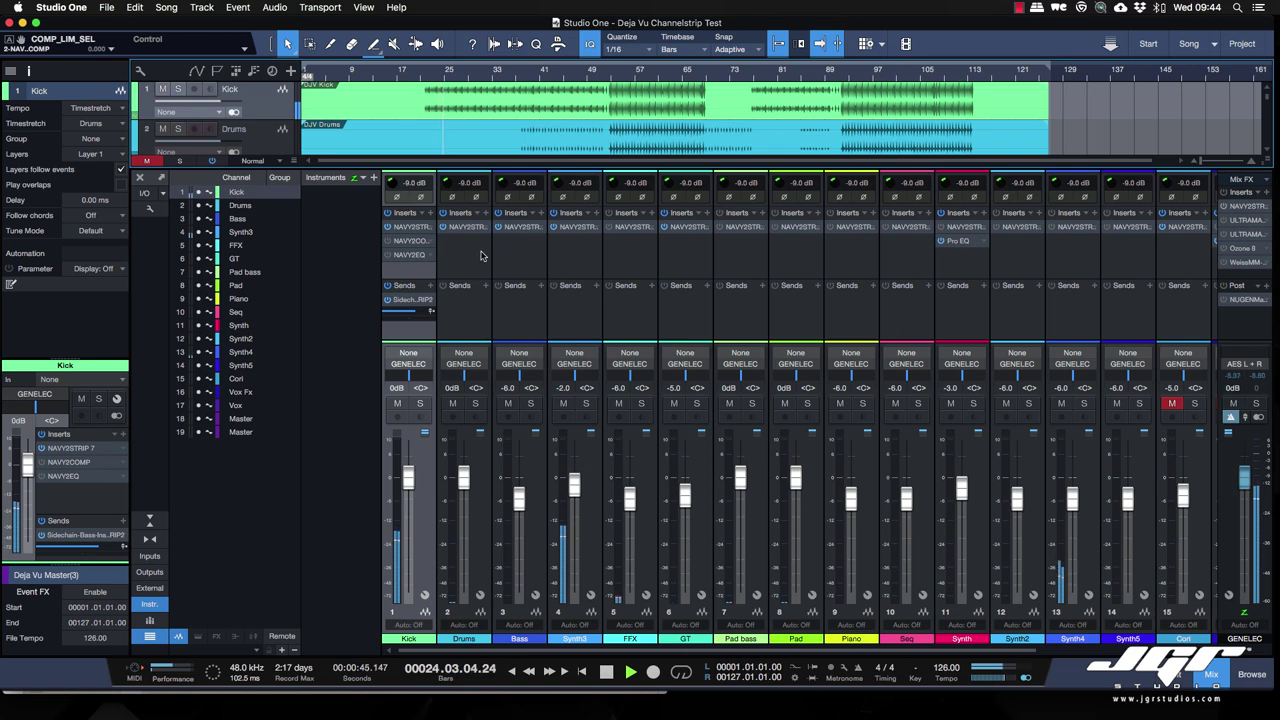
- Open the NAVY2STRIP on Kick and on Synth3 during playback to check their settings and meters, closing each window
double_click(413, 227)
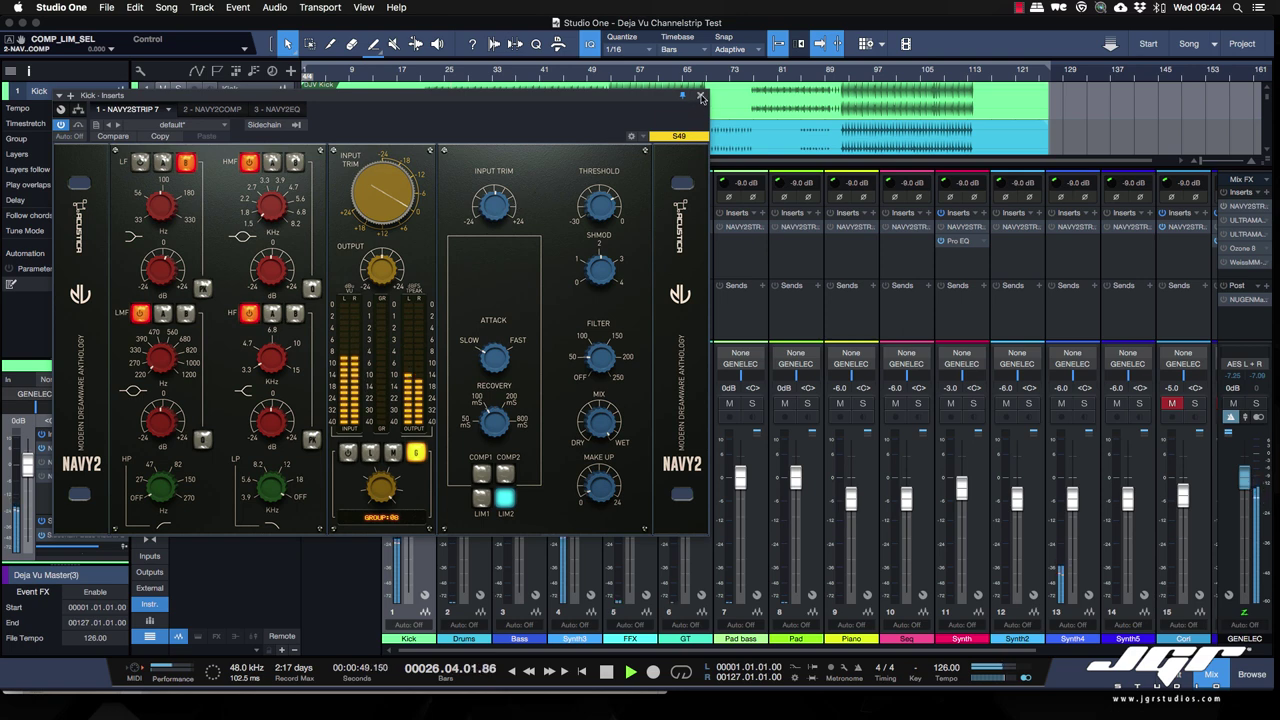
left_click(700, 95)
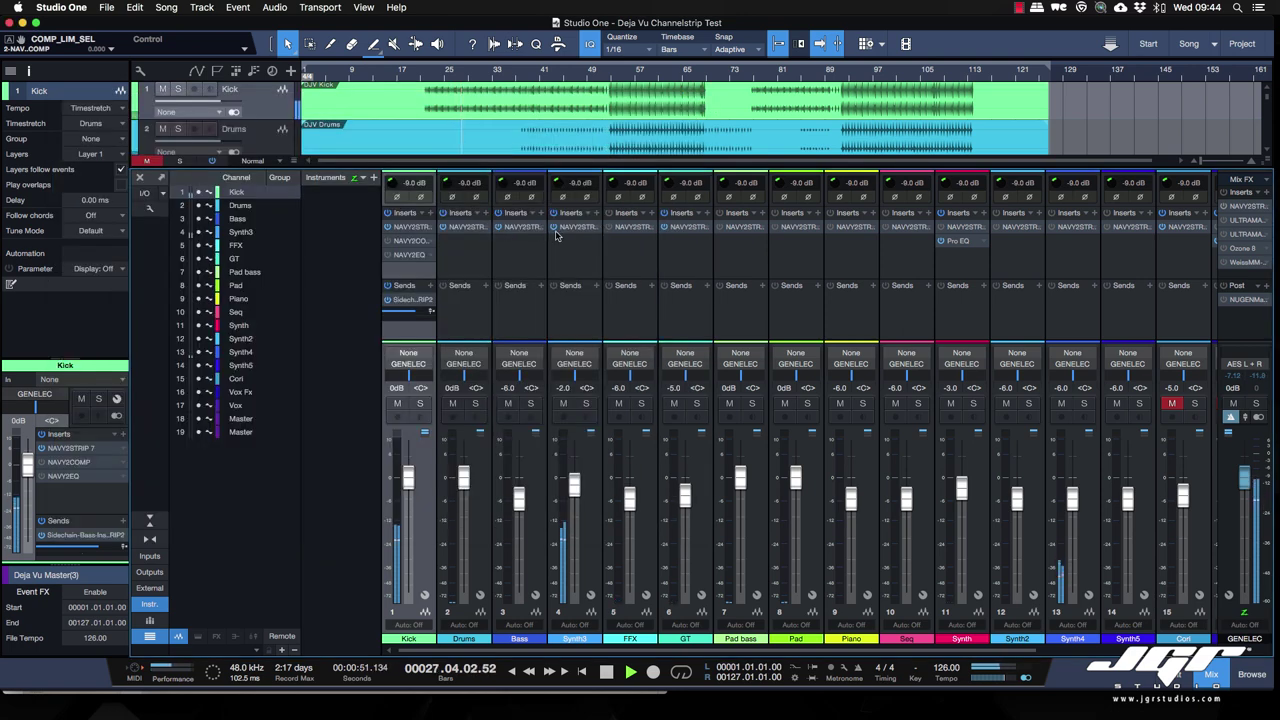
left_click(575, 230)
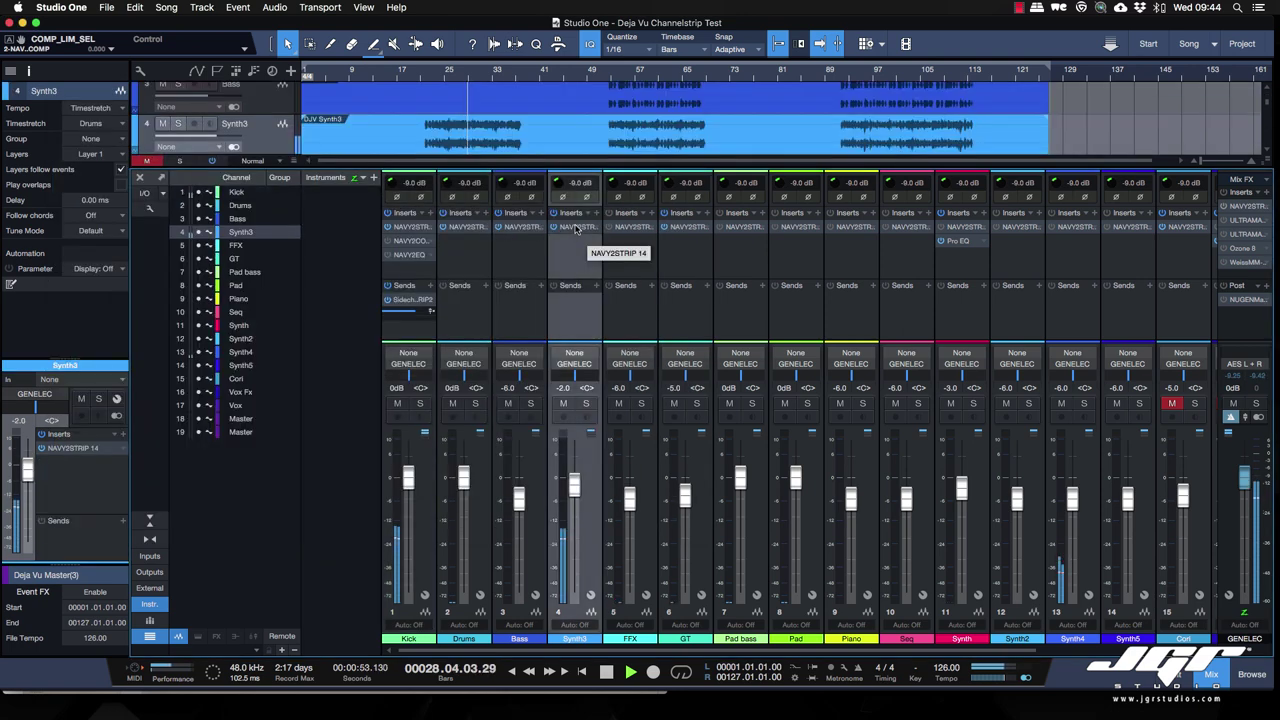
left_click(575, 230)
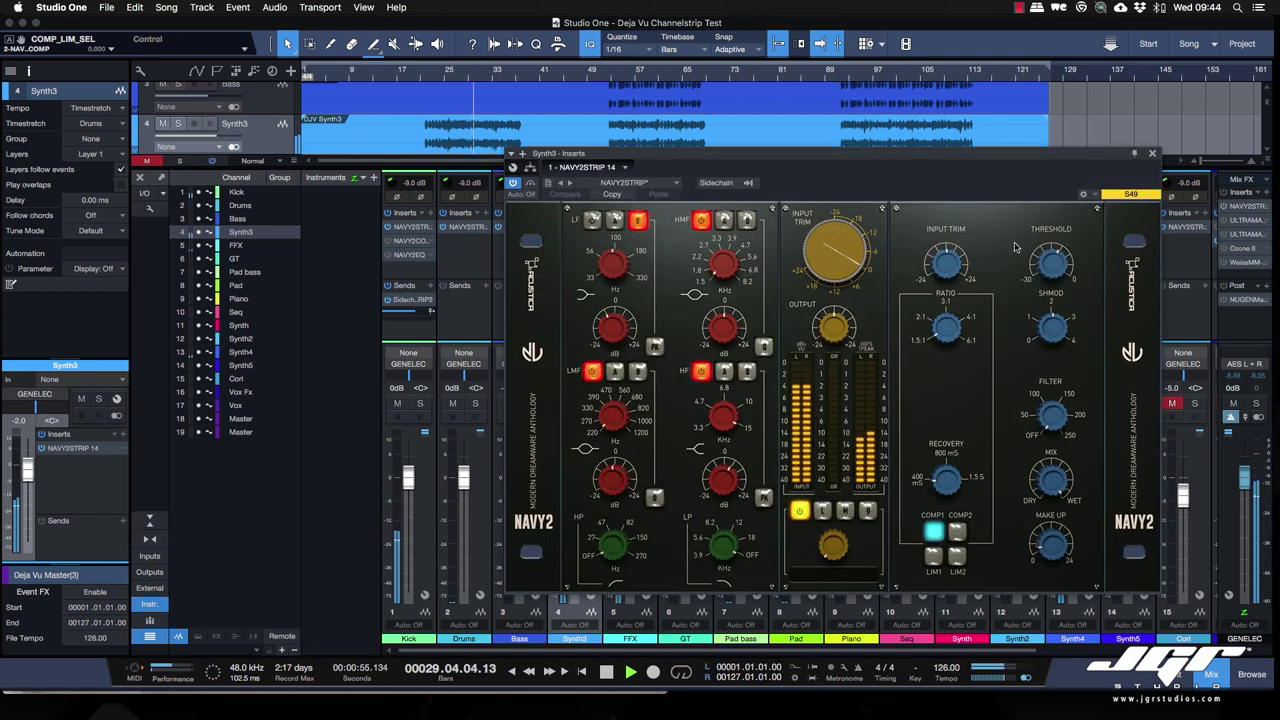
left_click(1152, 153)
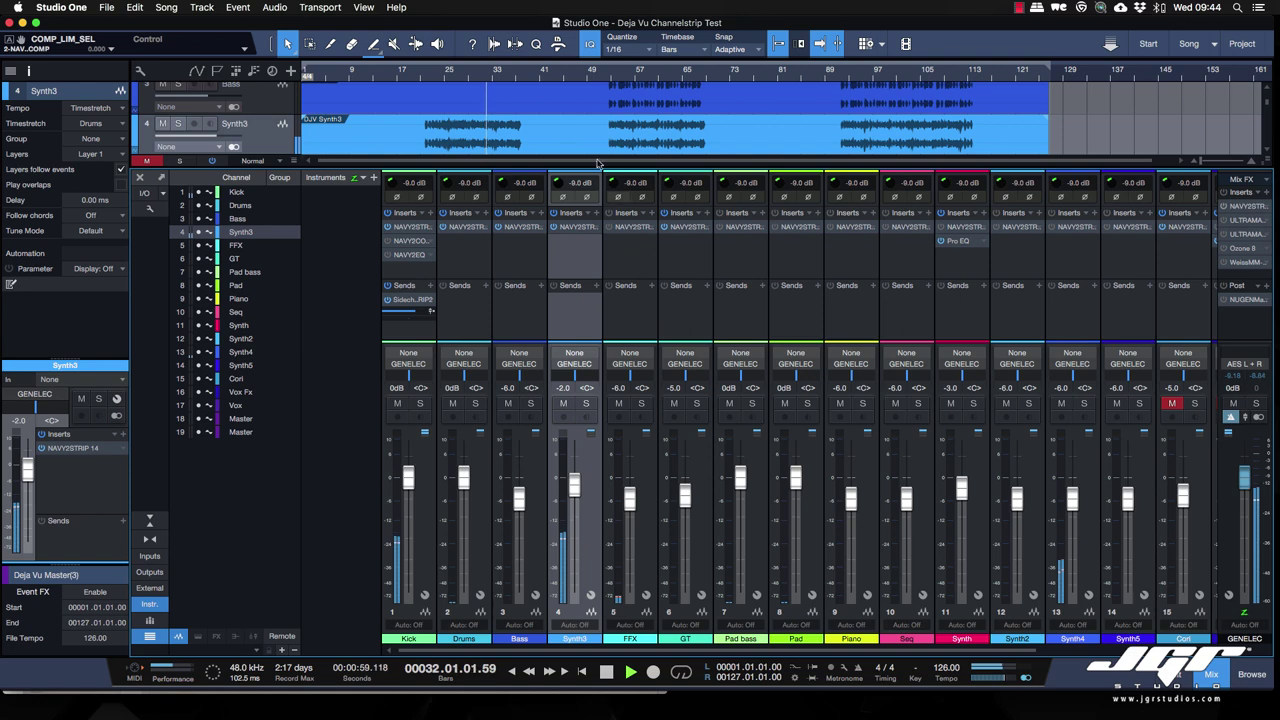
- Reopen the Kick channel's NAVY2STRIP and move its window so the Kick channel strip is uncovered
scroll(530, 125, "up", 3)
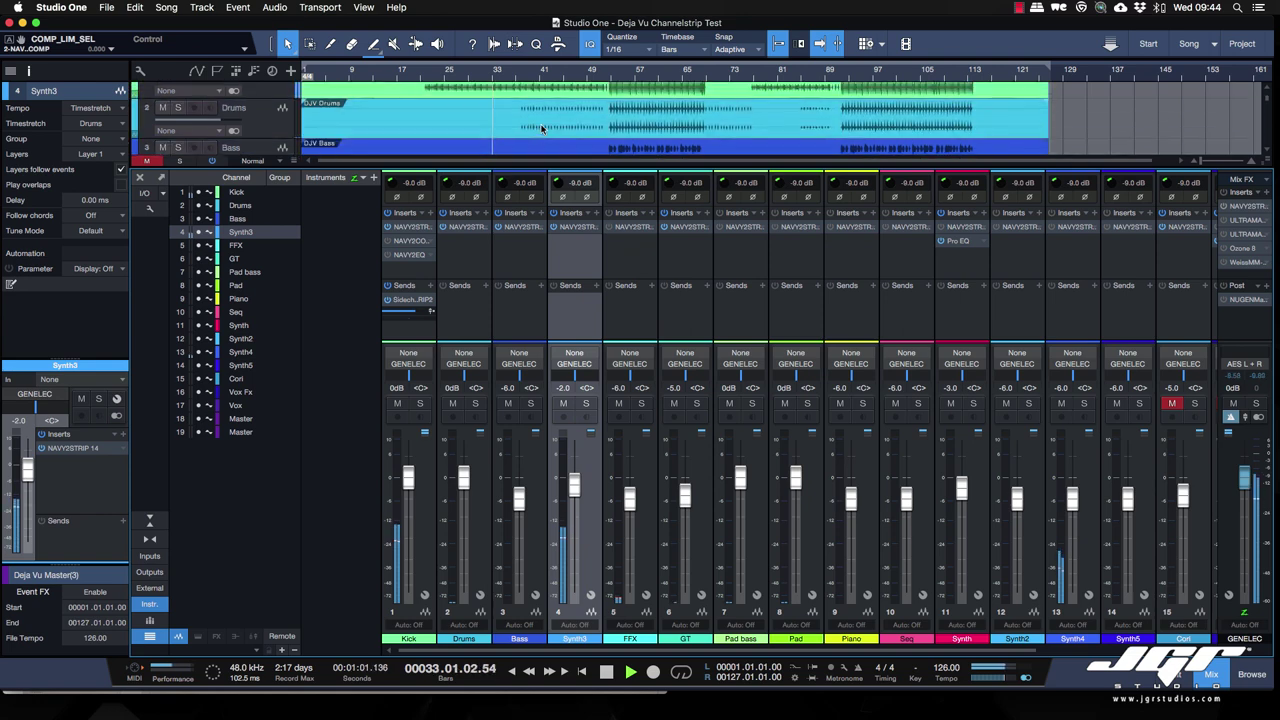
scroll(541, 128, "down", 2)
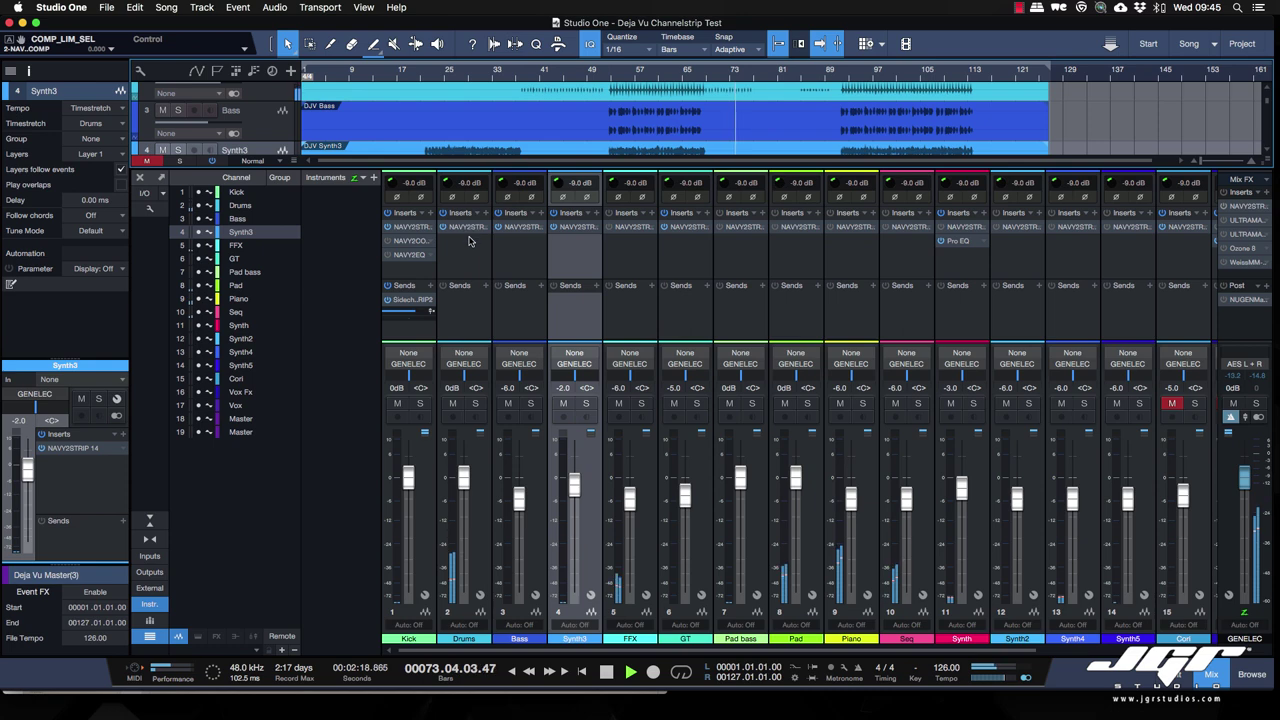
left_click(420, 228)
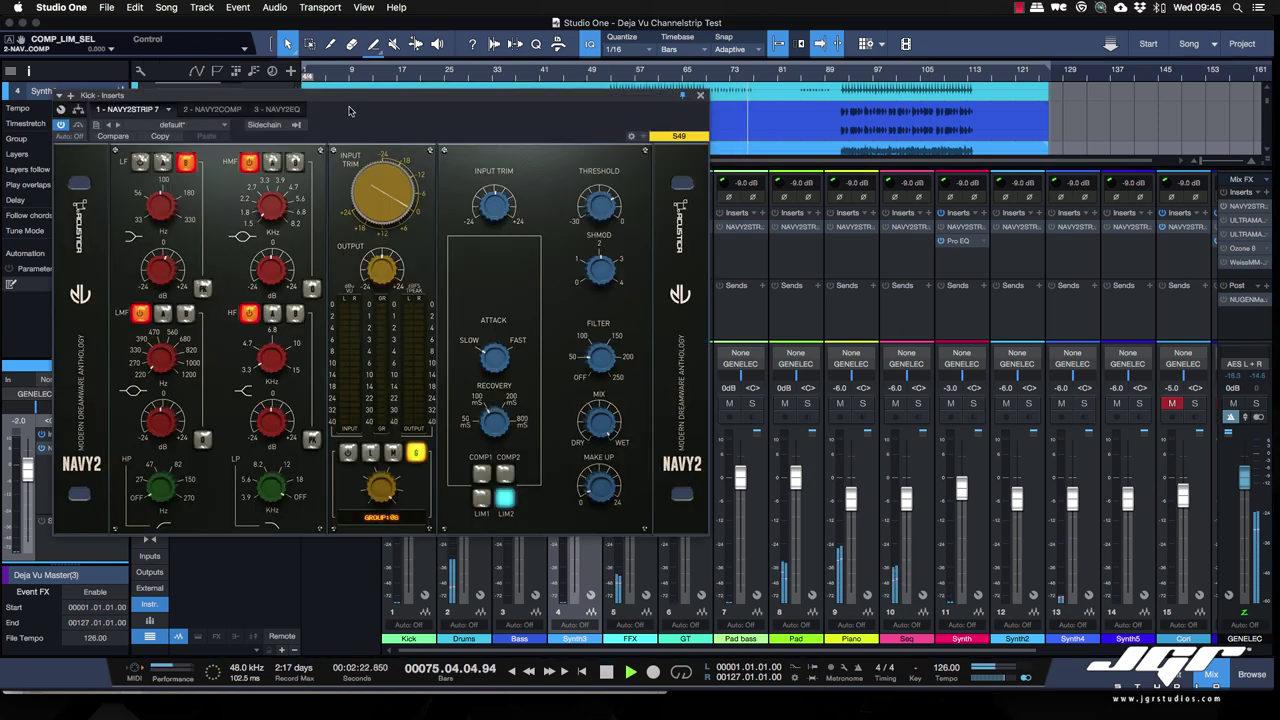
left_click_drag(353, 100, 771, 188)
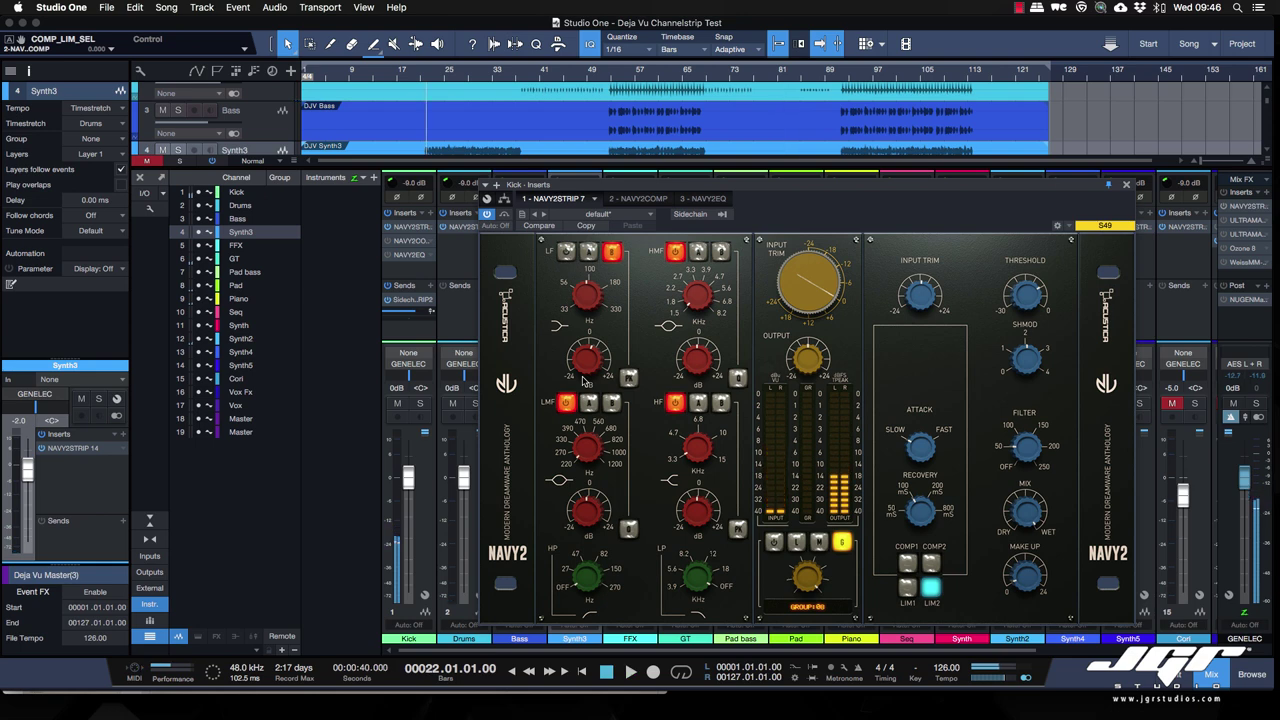
- Solo the Kick channel and toggle the NAVY2STRIP bypass on and off to compare the sound
left_click(421, 404)
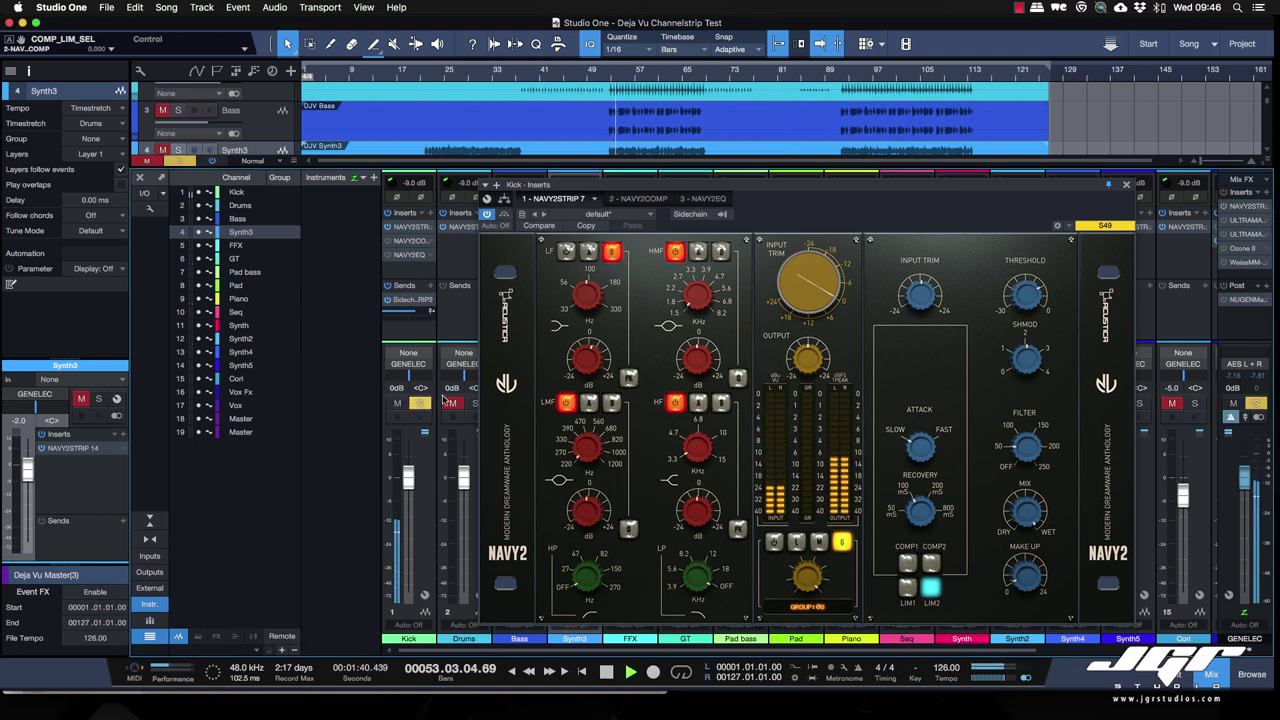
left_click(505, 216)
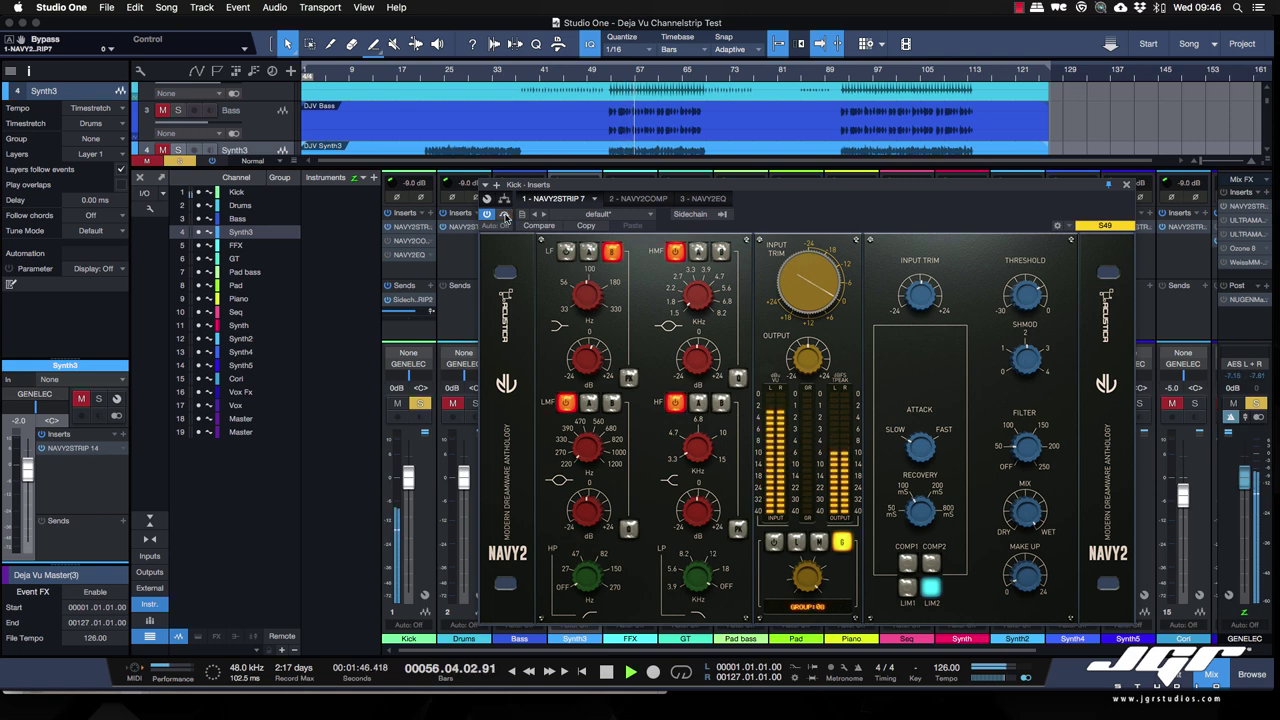
left_click(505, 216)
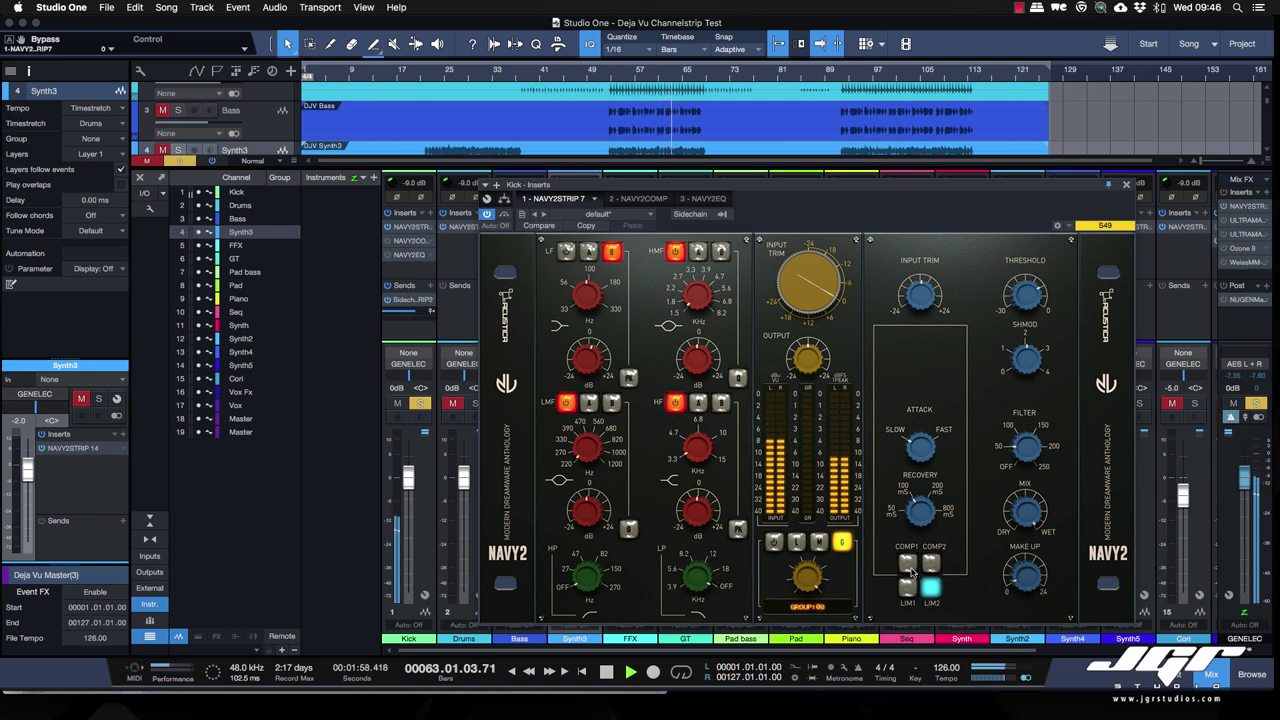
- Adjust the Kick strip's compressor threshold to about -16.4 dB and make-up gain to about 1.6 dB, and compare against bypass
left_click(1028, 300)
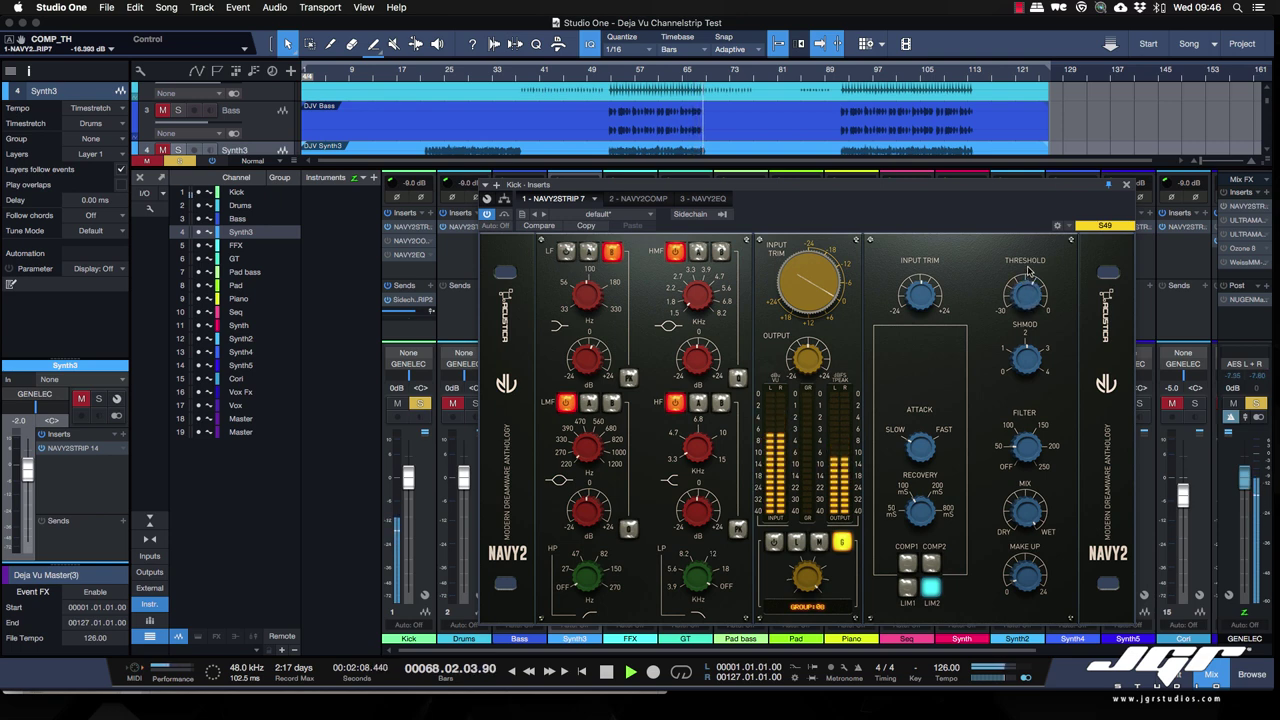
left_click(1022, 578)
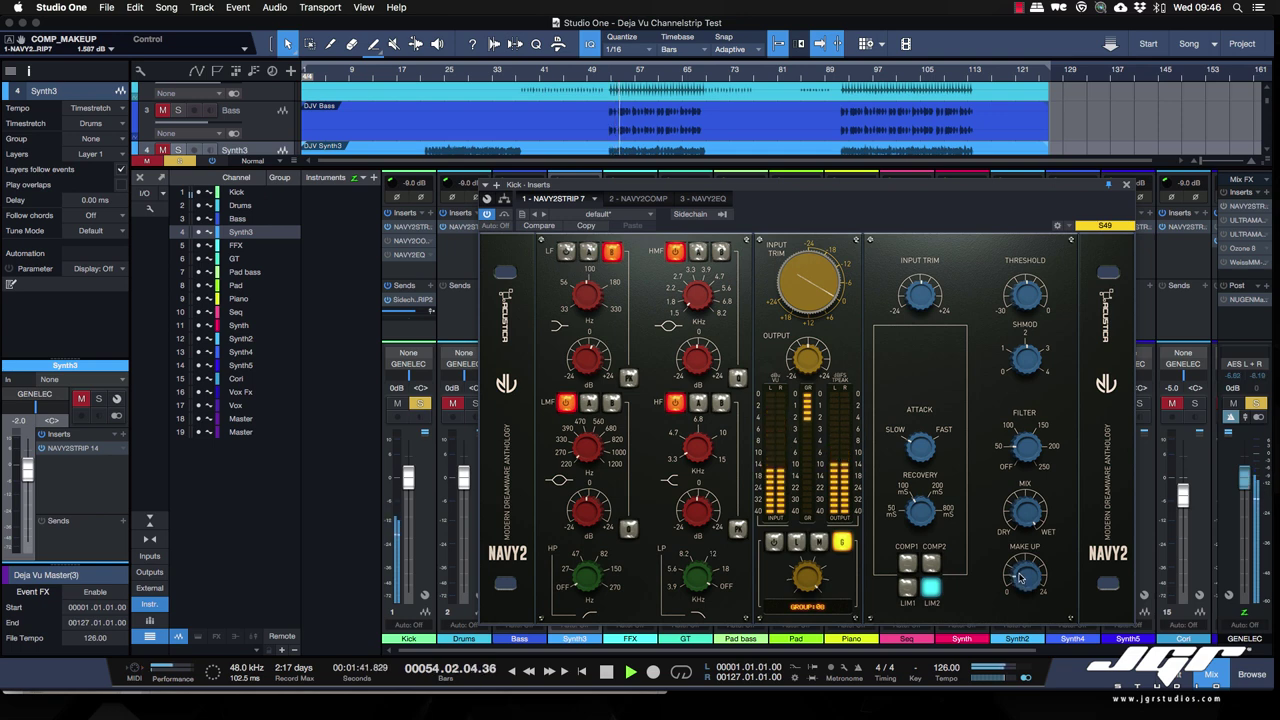
left_click(504, 215)
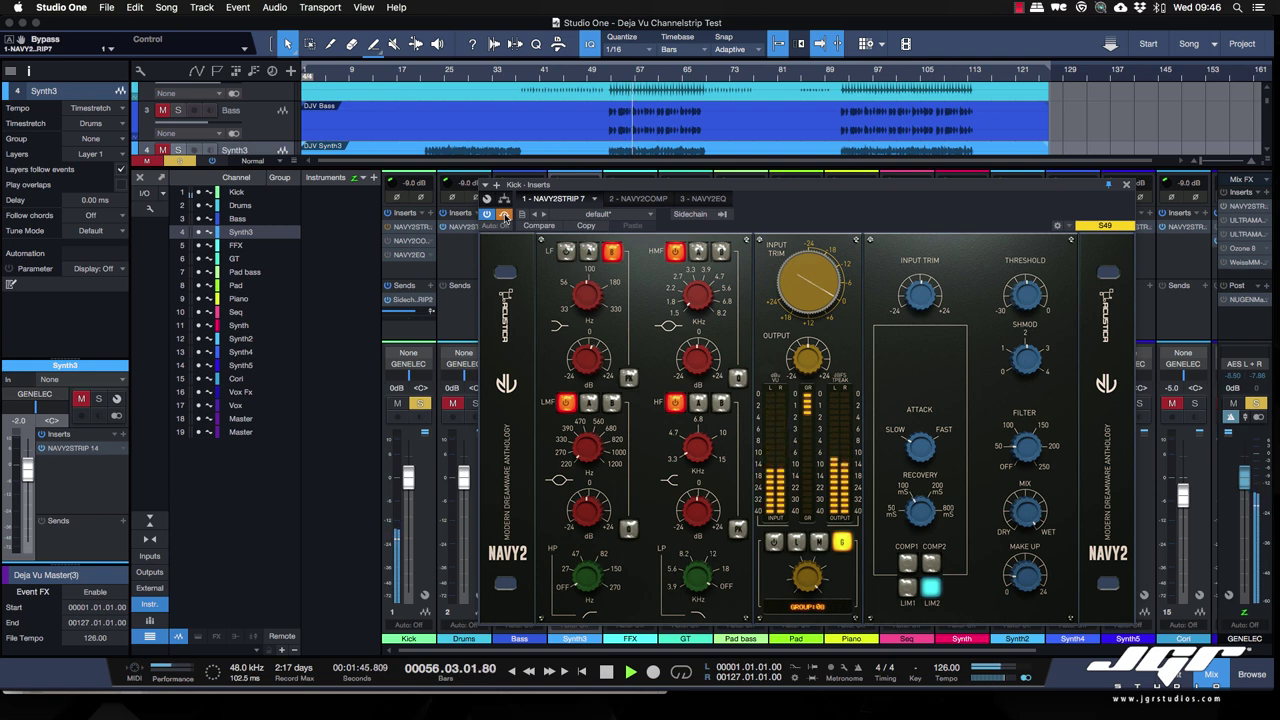
left_click(505, 216)
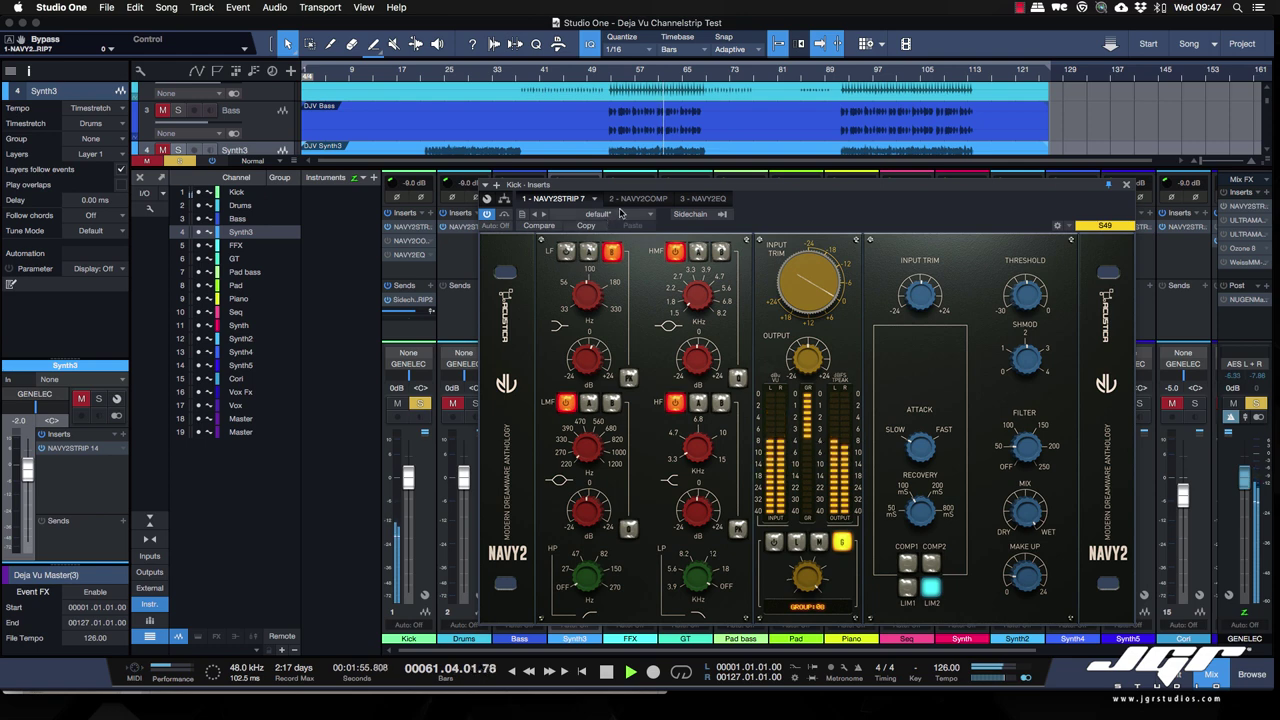
- Move the Kick strip window off the Drums channel, solo Drums and open its NAVY2STRIP
left_click_drag(619, 188, 751, 211)
left_click(476, 403)
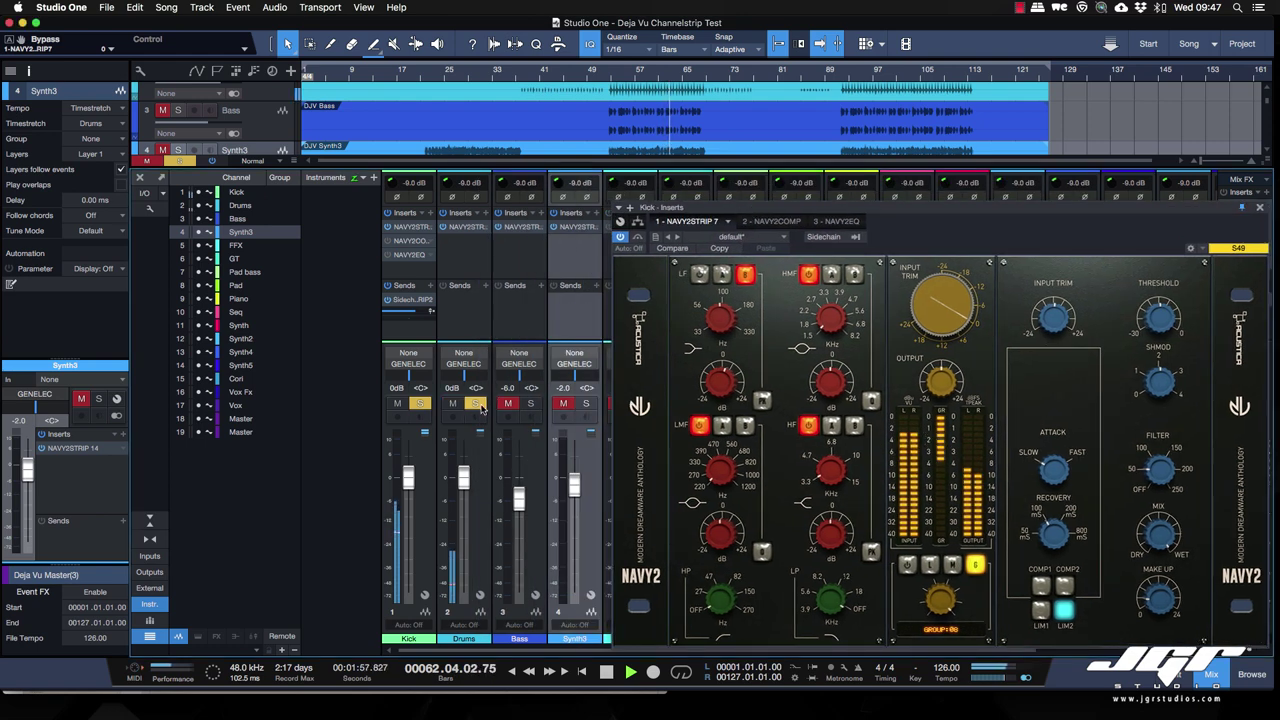
left_click(465, 229)
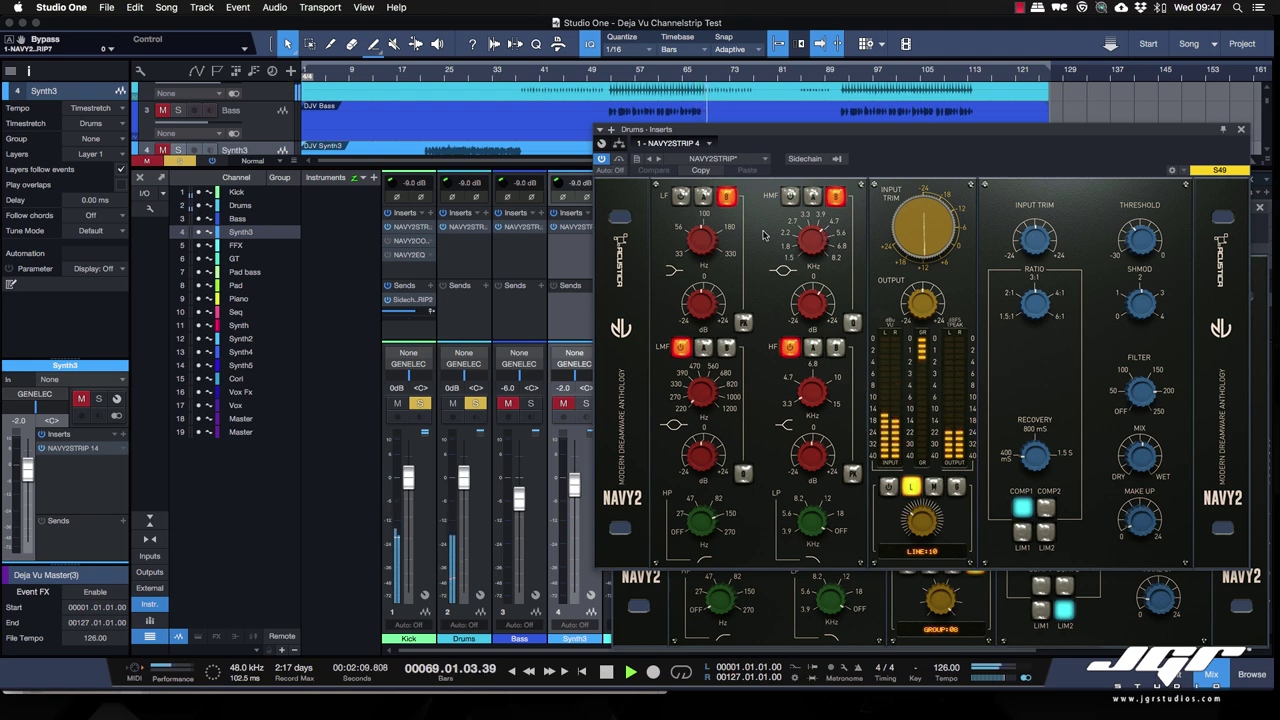
- Restart playback and toggle the Drums channel's NAVY2STRIP bypass on and off to compare the sound
key("space")
key("space")
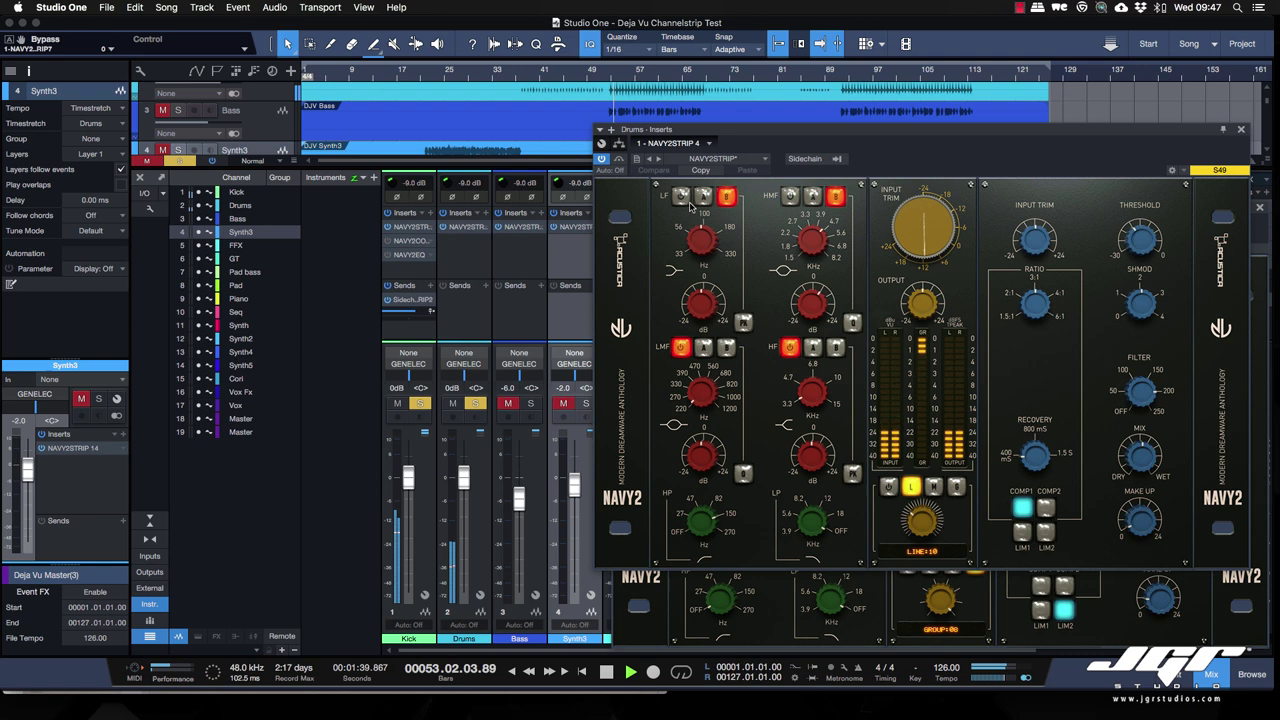
left_click(619, 160)
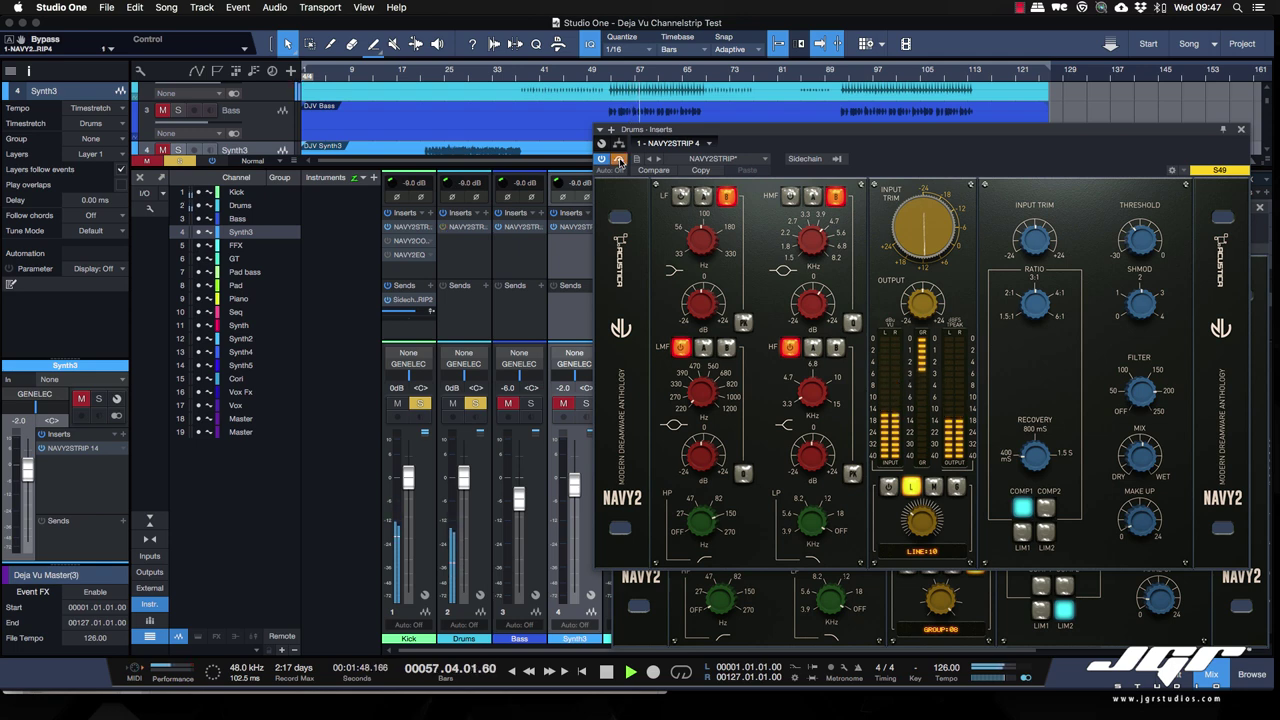
left_click(619, 161)
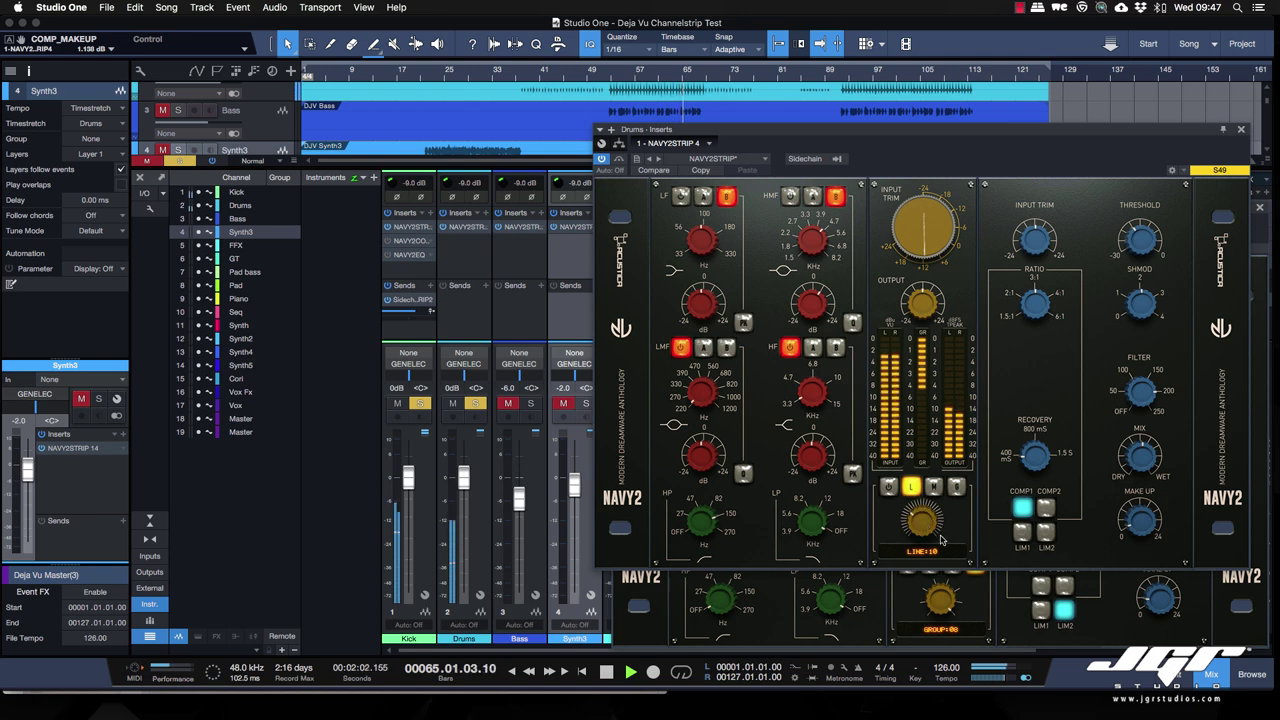
- Return to the Kick channel's NAVY2STRIP, set its preamp to MIC:05 and resume playback to audition it
left_click(424, 540)
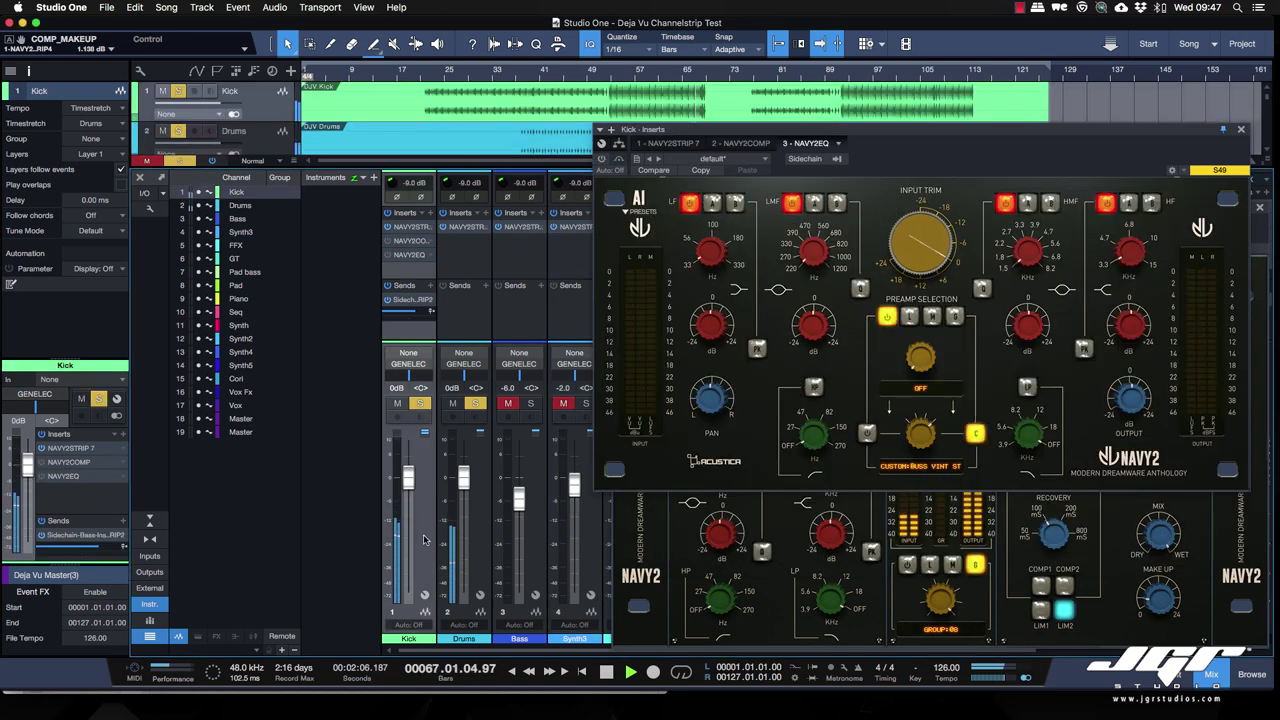
scroll(424, 540, "right", 1)
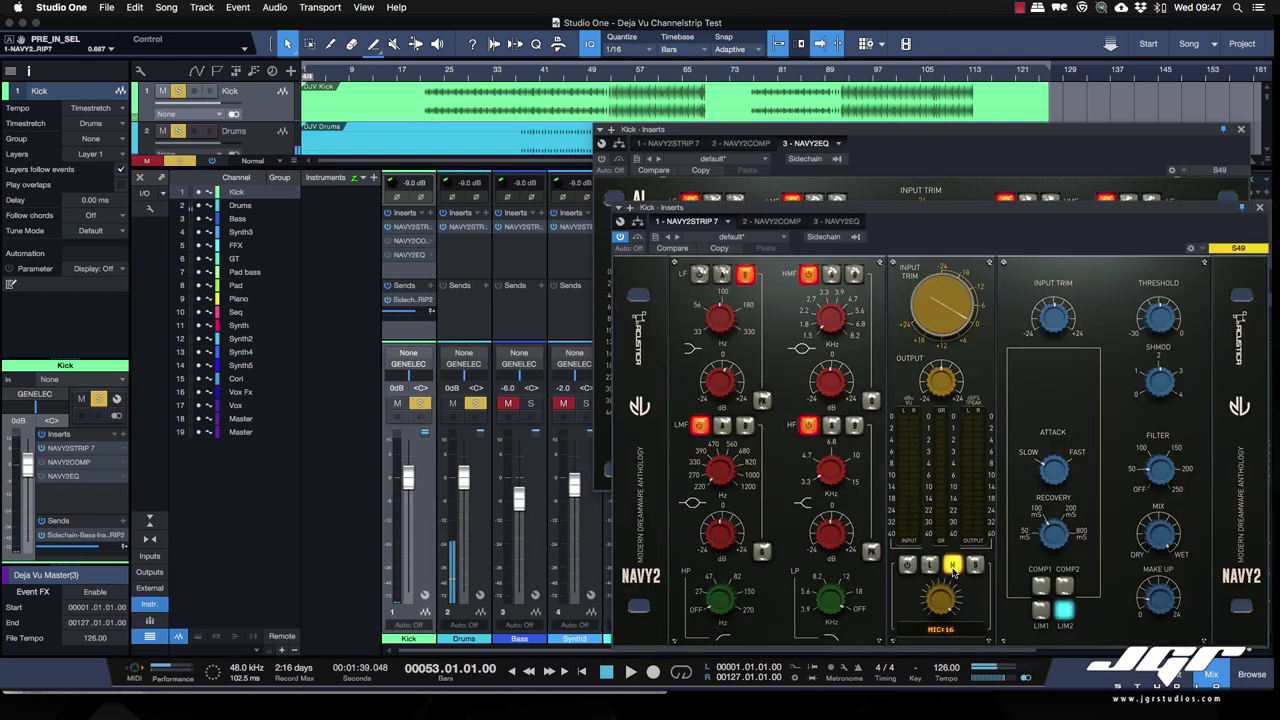
key("space")
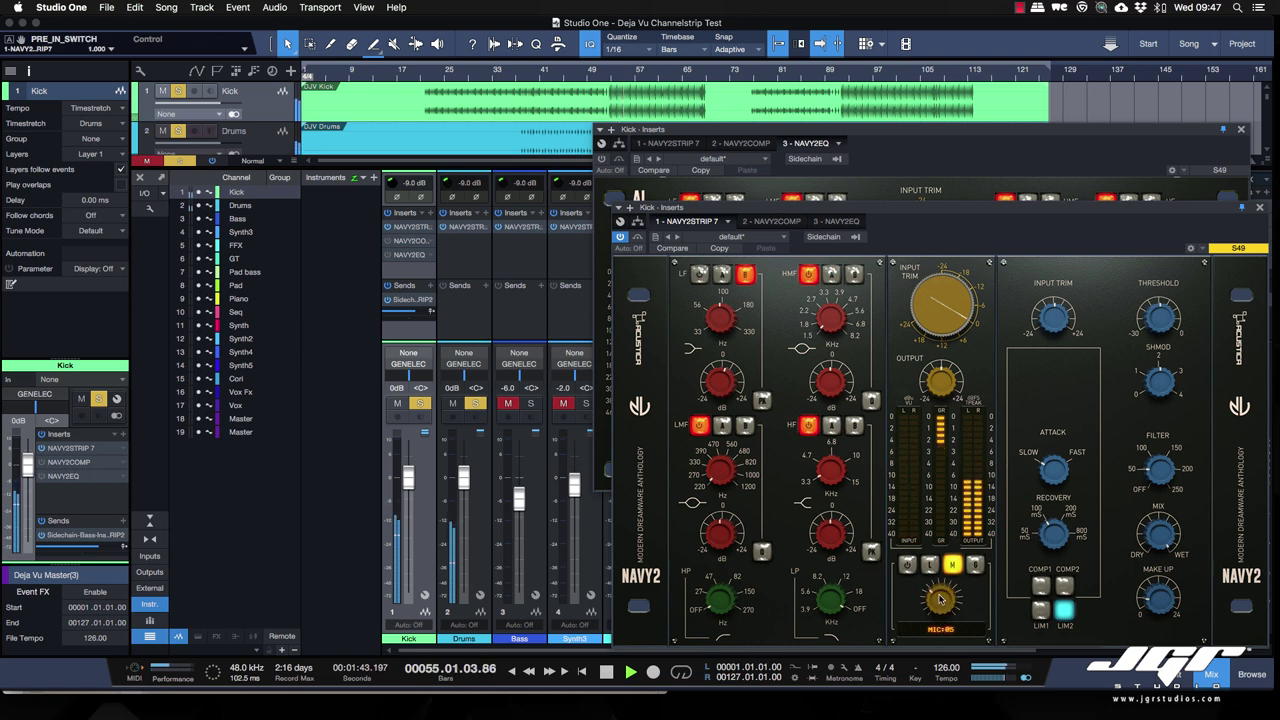
scroll(940, 598, "down", 1)
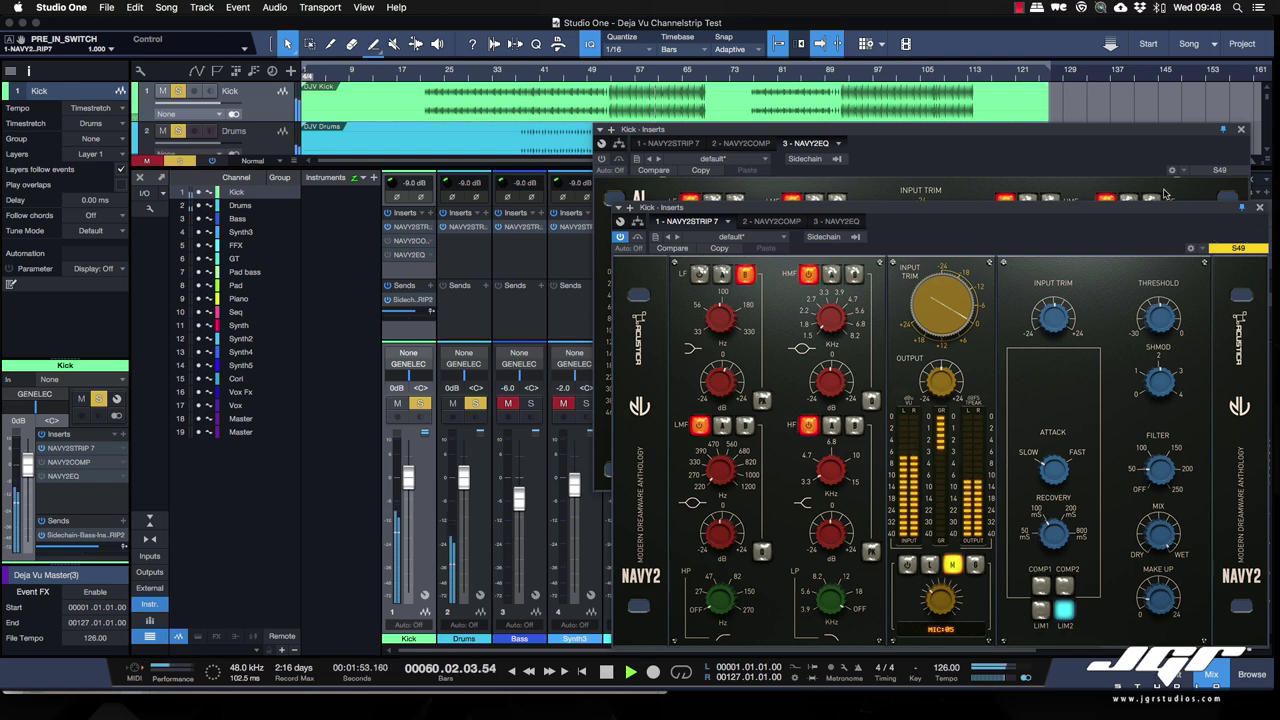
- Solo the Bass channel, open its NAVY2STRIP and toggle the bypass on and off to compare the sound
left_click(509, 403)
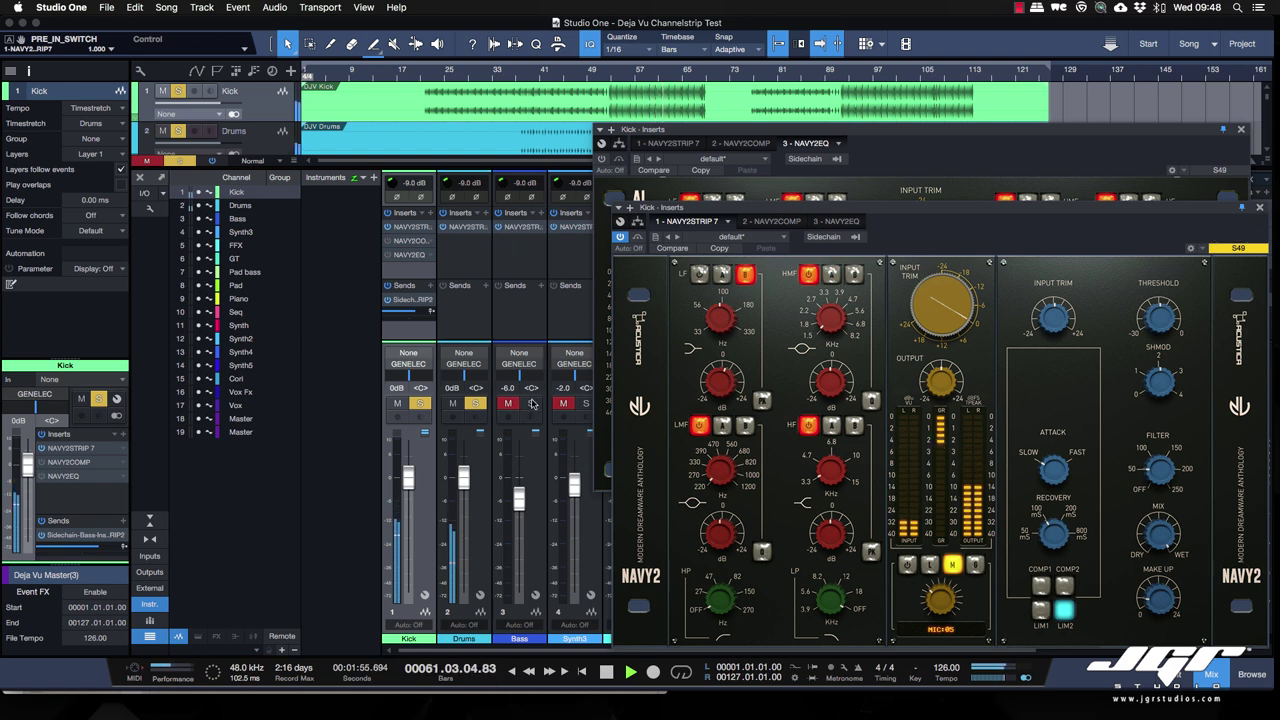
left_click(528, 227)
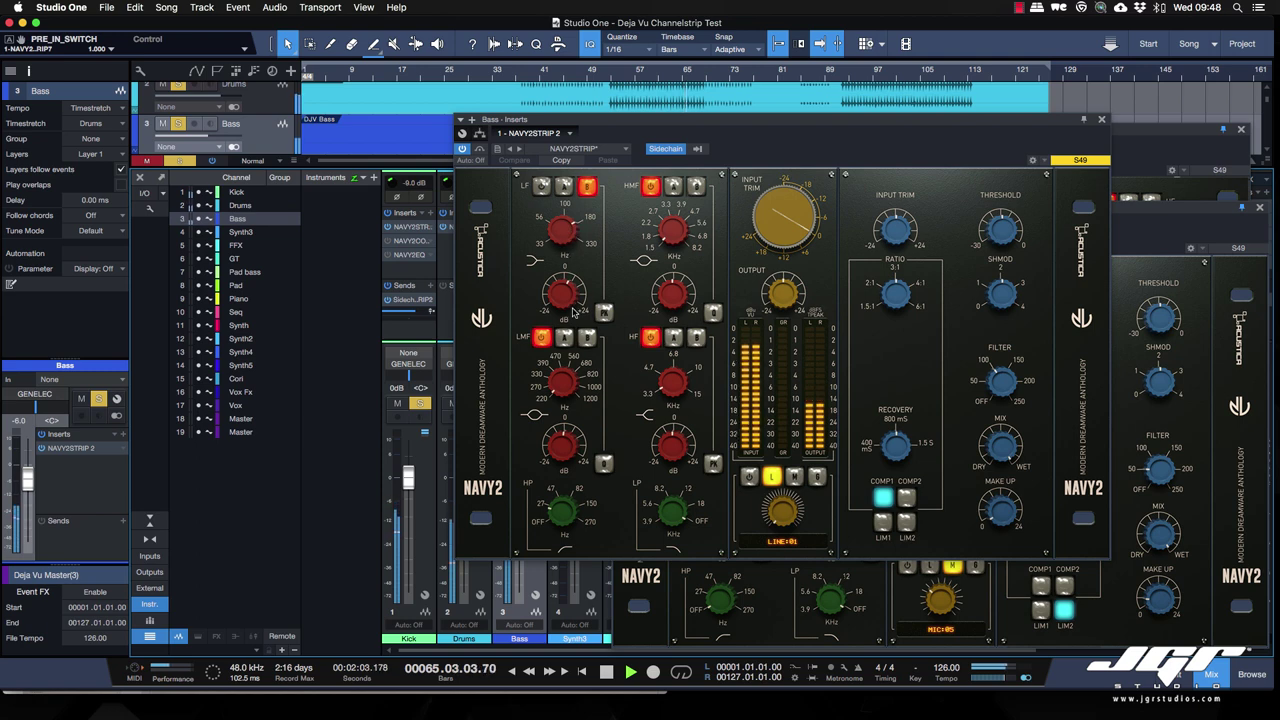
left_click(480, 148)
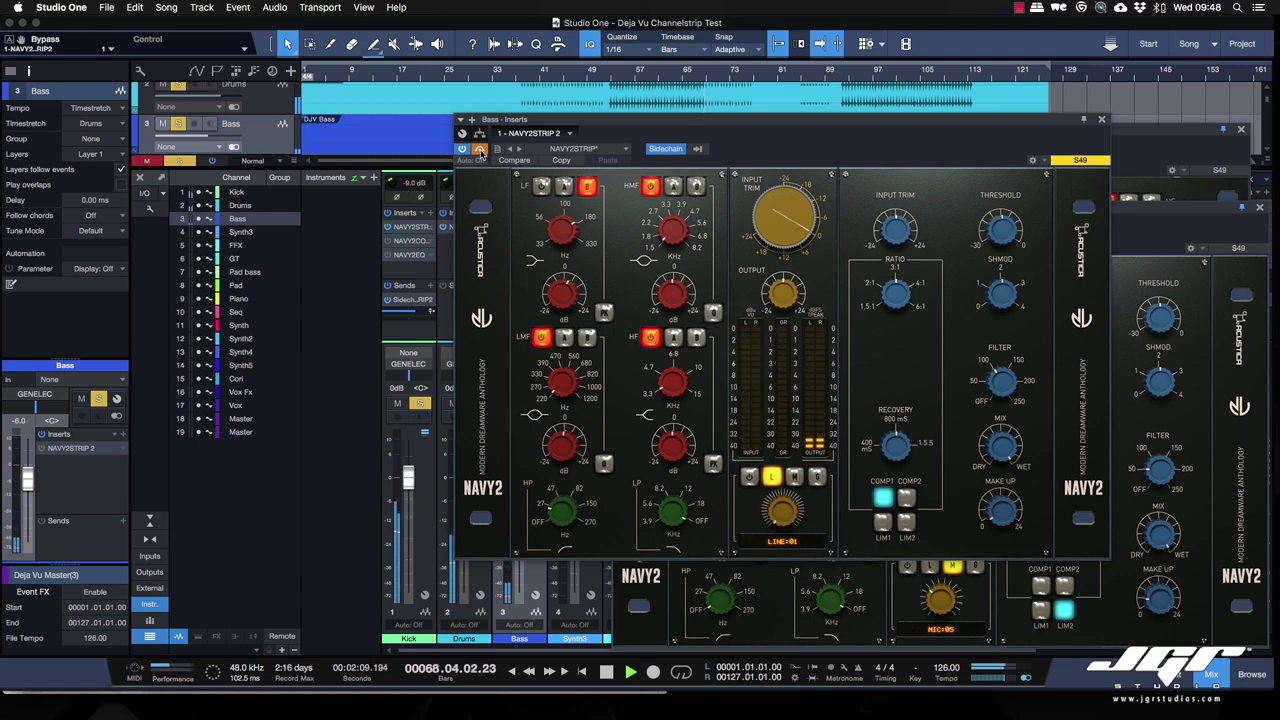
left_click(480, 149)
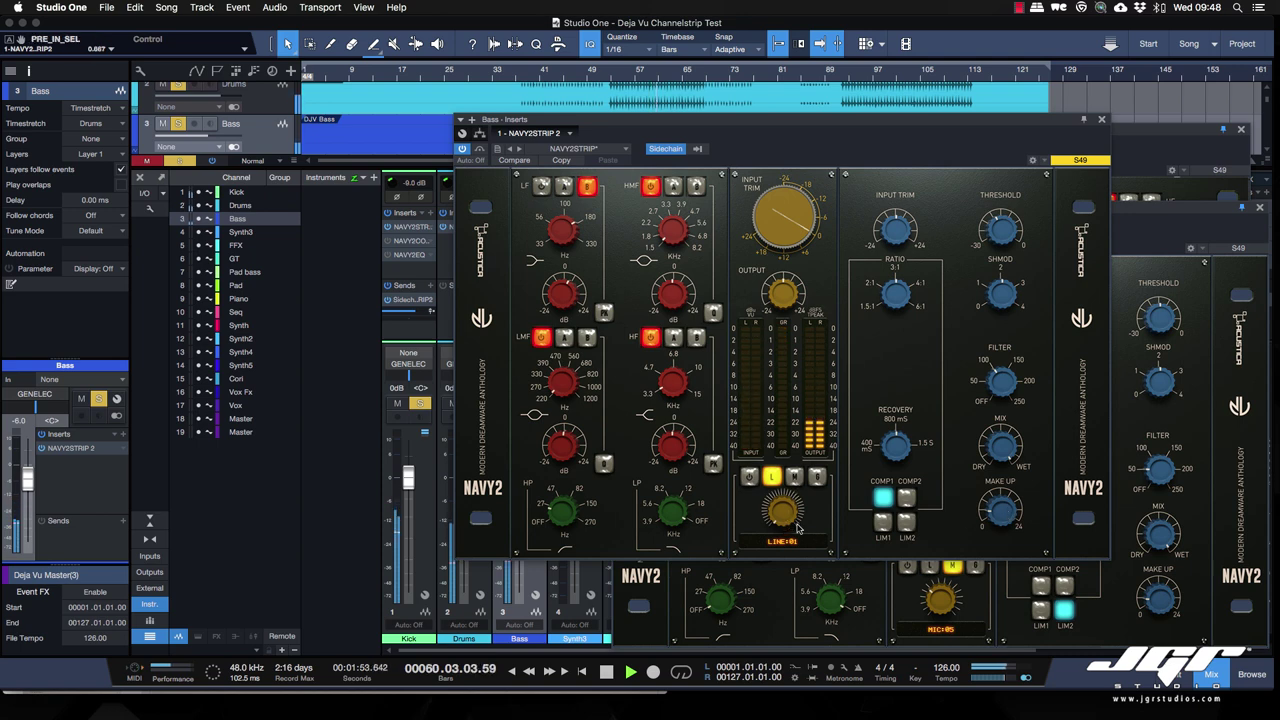
- Switch the Bass strip's preamp to MIC:01 and check which channel feeds its sidechain
left_click(794, 477)
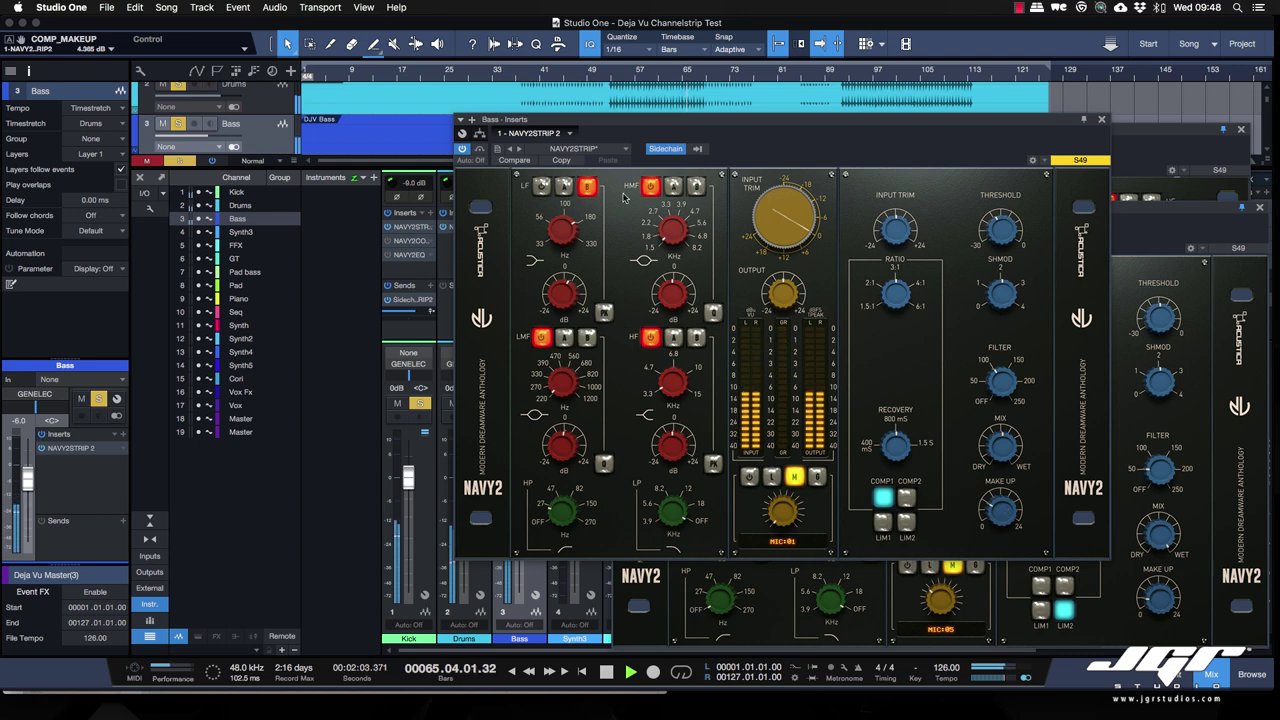
left_click(701, 149)
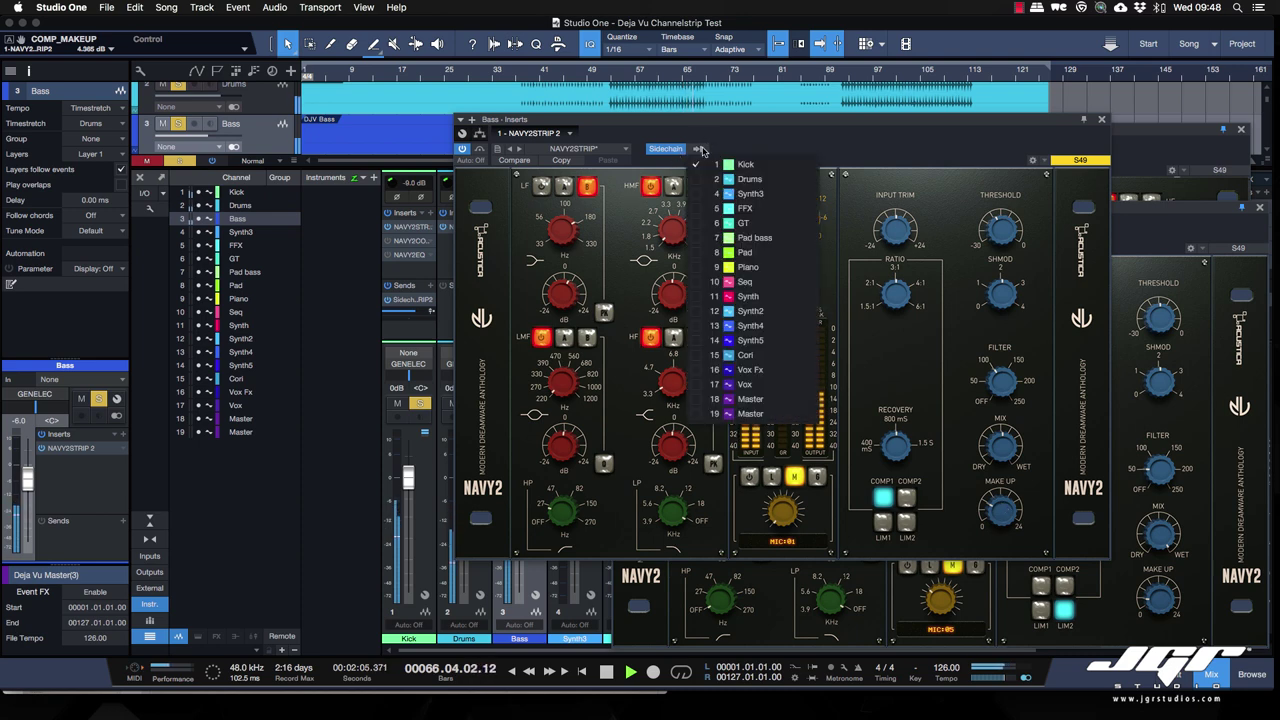
left_click(758, 148)
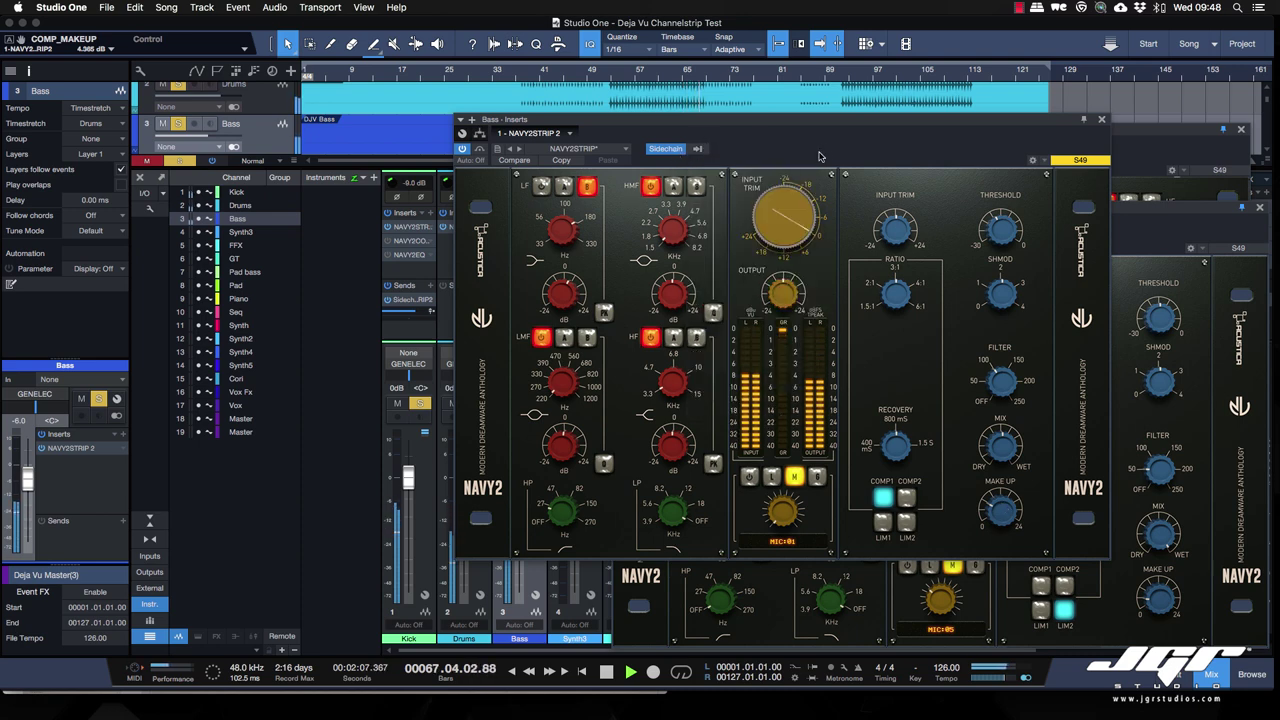
- Restart playback and toggle the Bass NAVY2STRIP's sidechain off and back on to compare the compression
key("space")
key("space")
left_click(667, 150)
left_click(667, 150)
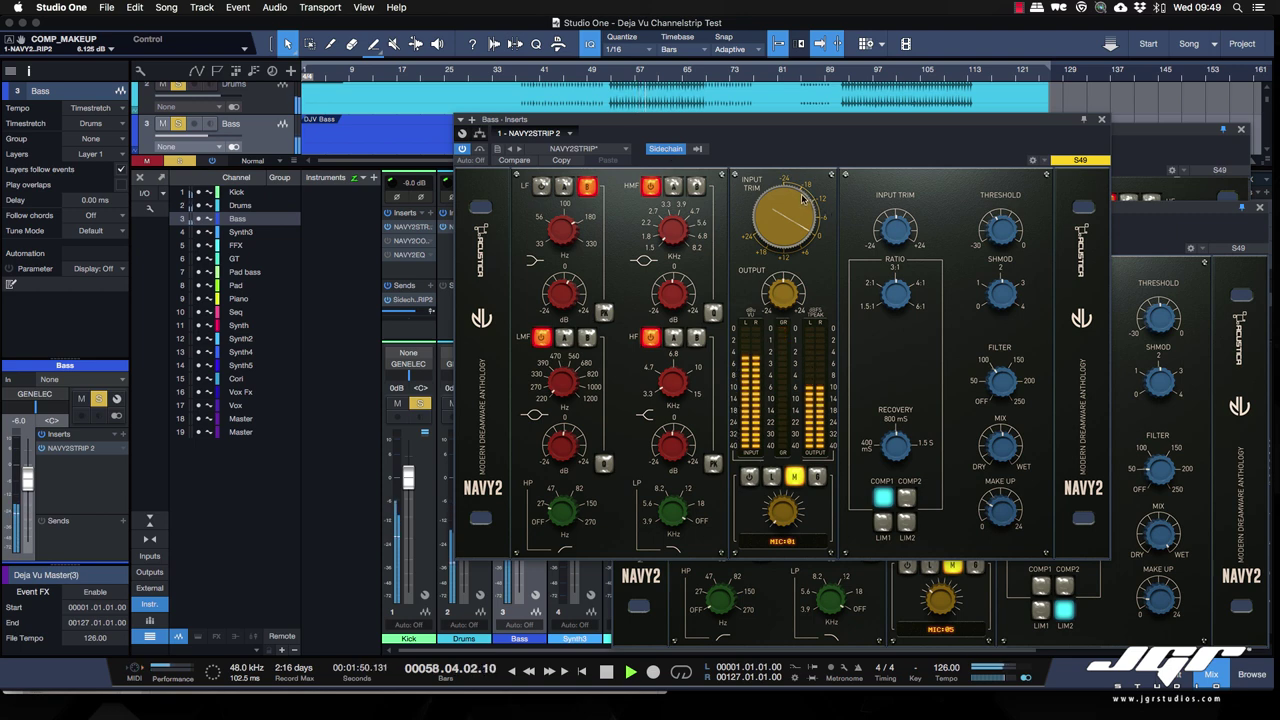
- Uncover the mixer, solo the Synth3 channel and briefly check its NAVY2STRIP before closing the window
left_click_drag(704, 120, 941, 144)
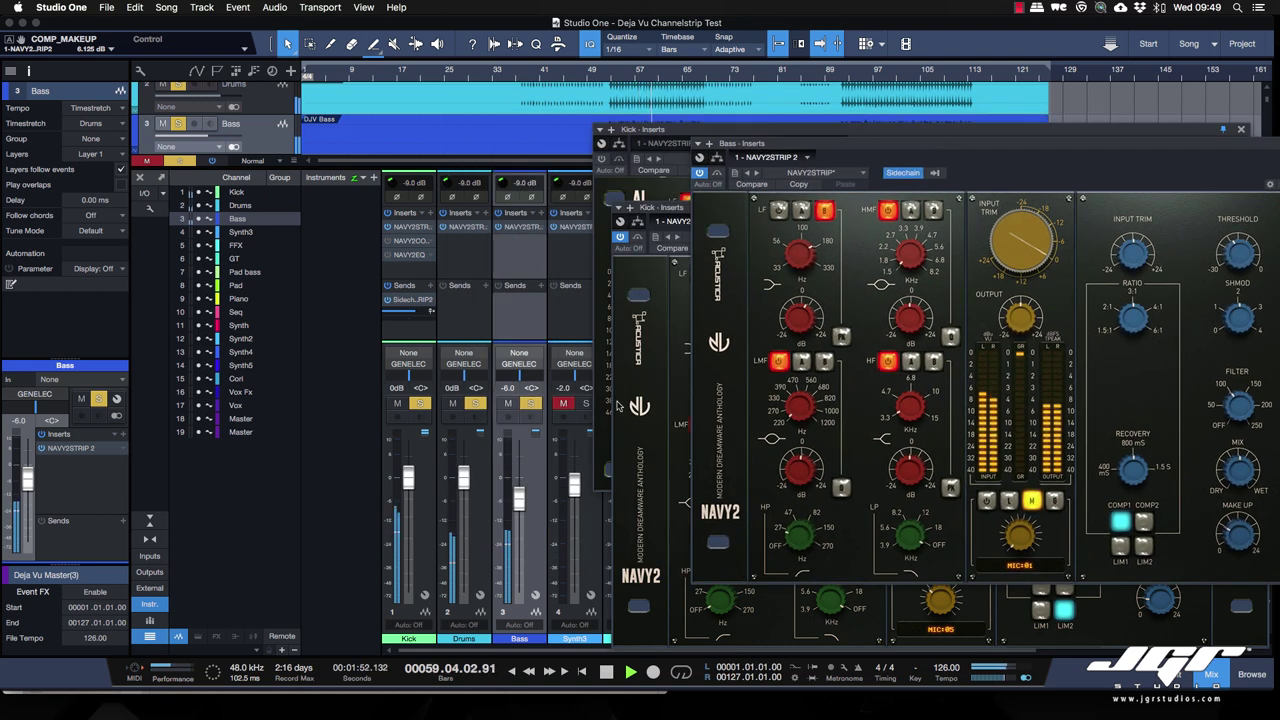
scroll(468, 410, "right", 2)
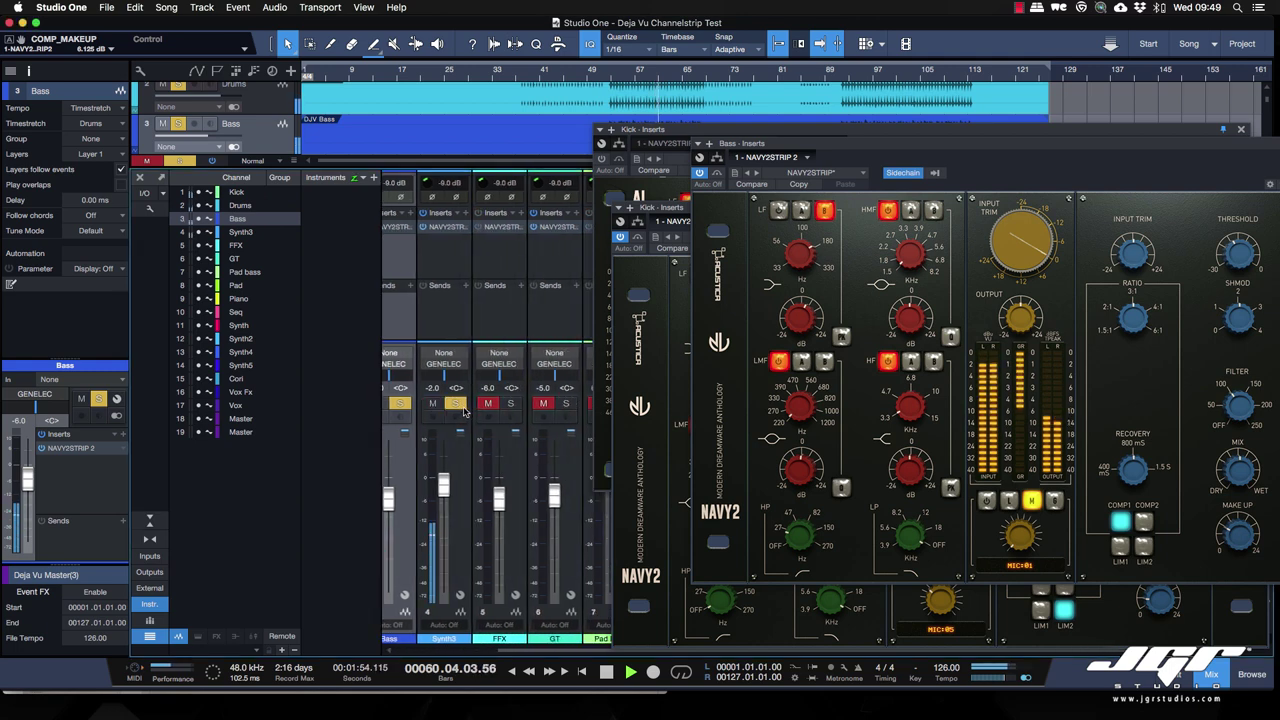
left_click(432, 403)
left_click(455, 403)
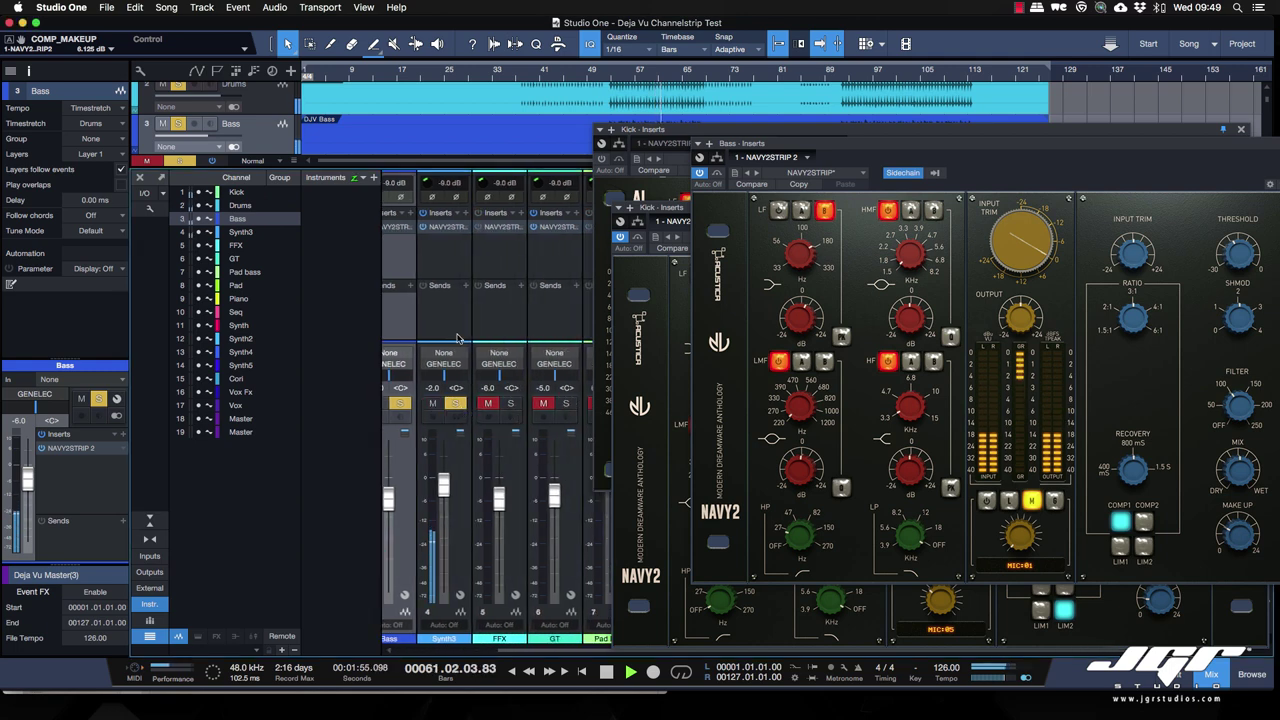
double_click(449, 228)
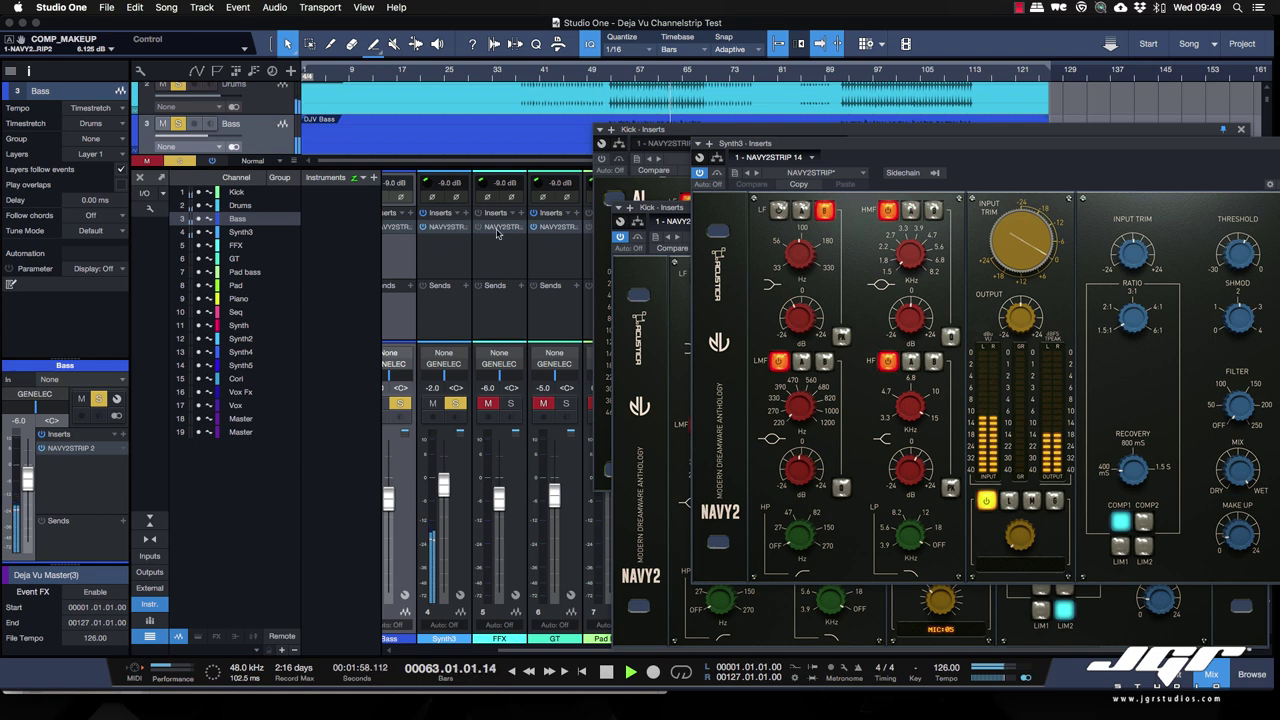
double_click(443, 228)
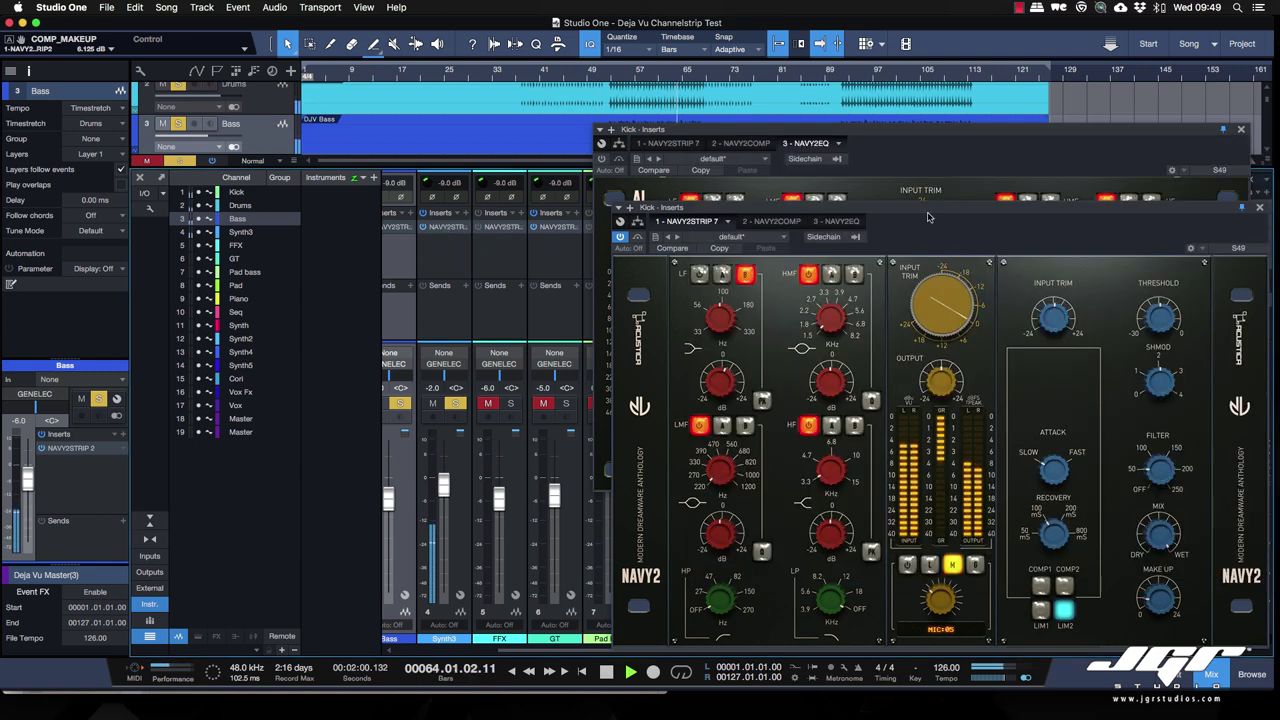
- Switch the HF band of the Kick NAVY2STRIP to its third mode and close both Kick plug-in windows
left_click_drag(915, 210, 846, 162)
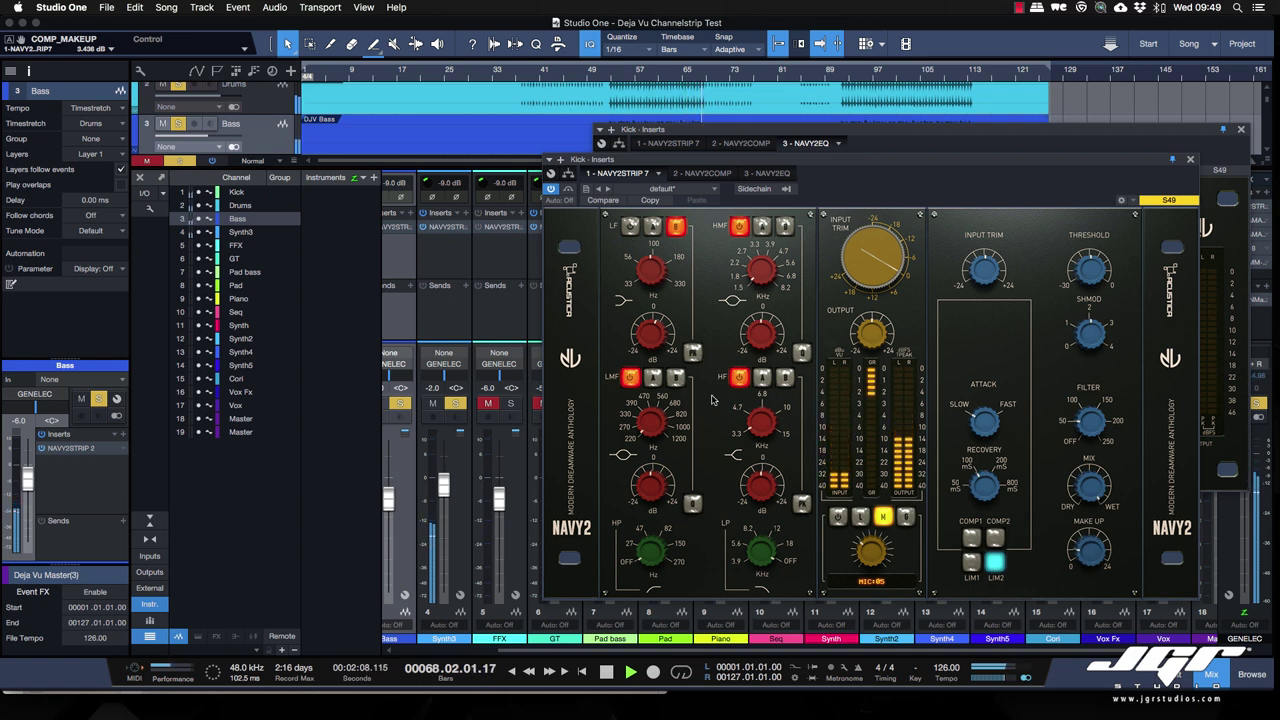
left_click(785, 377)
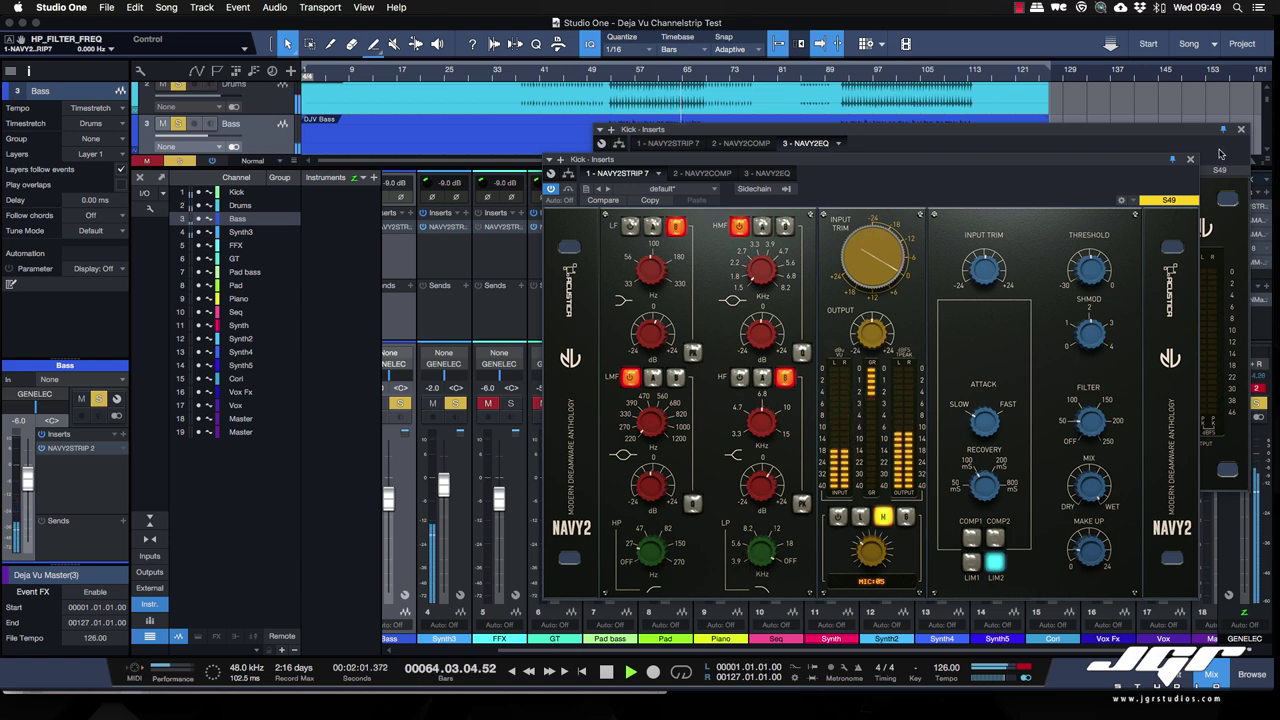
left_click(1190, 160)
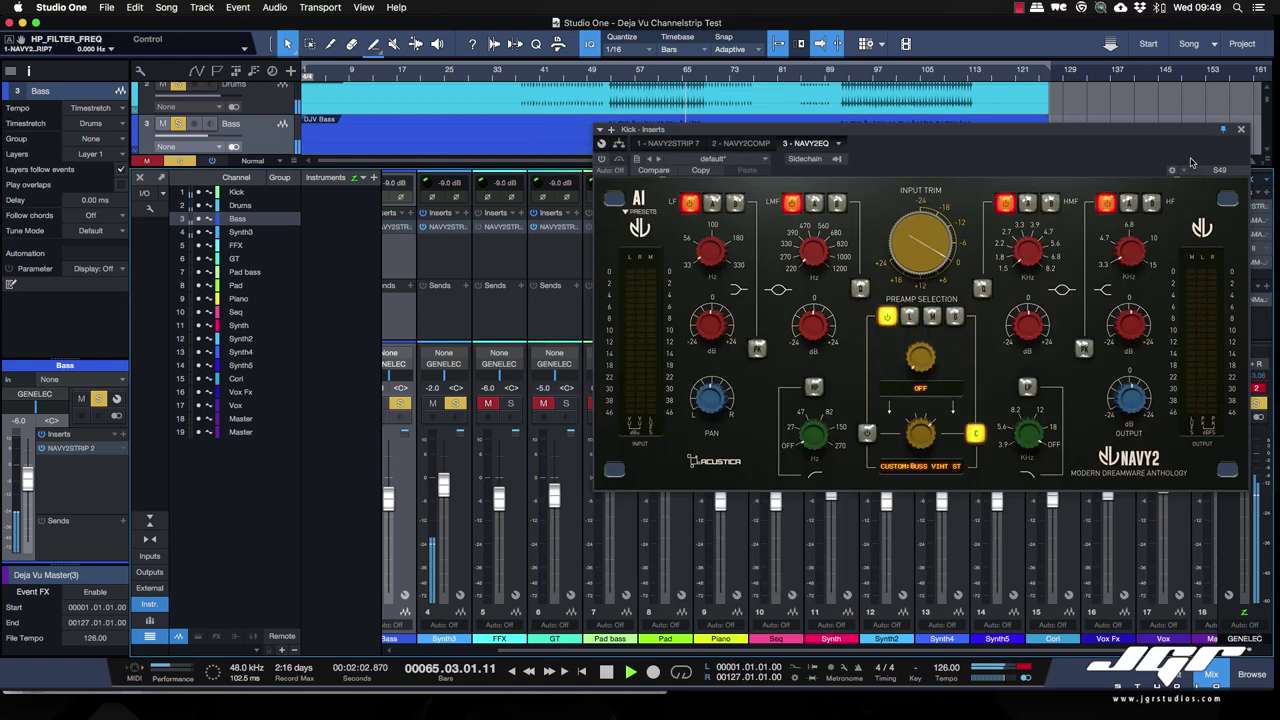
left_click(1241, 129)
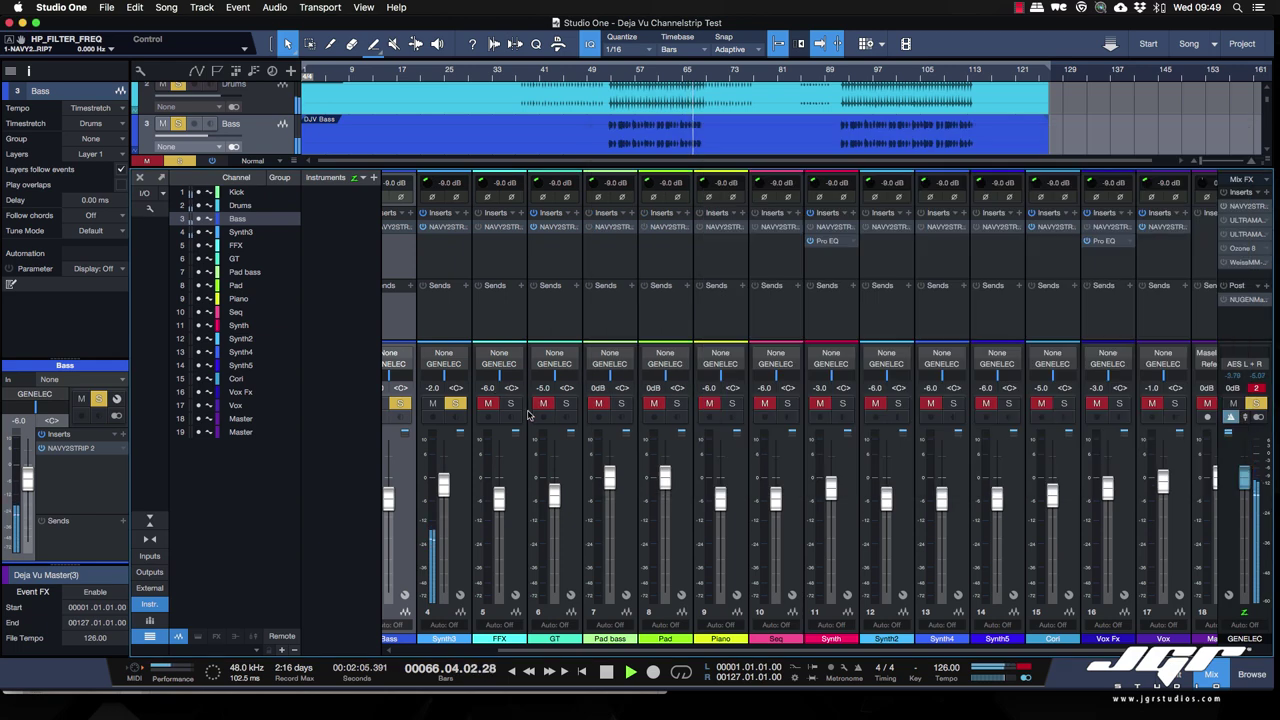
- Add the GT channel to the solo group and restart playback
left_click(565, 403)
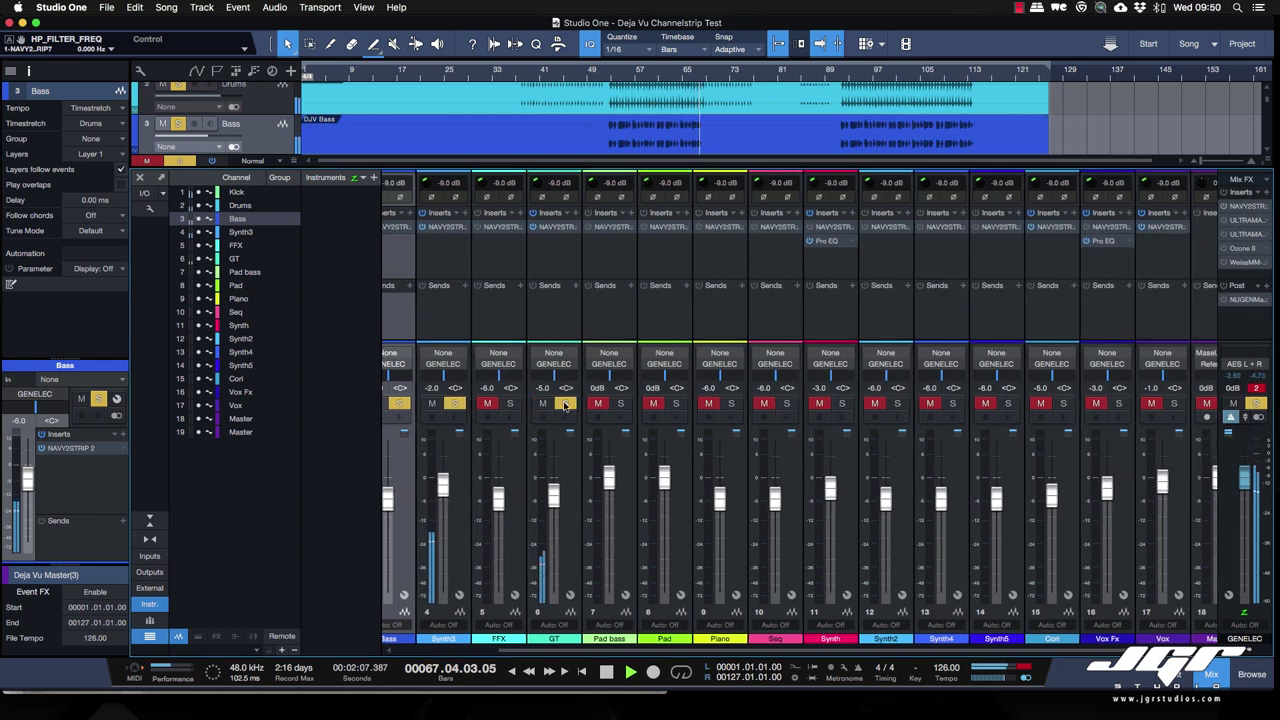
key("space")
key("space")
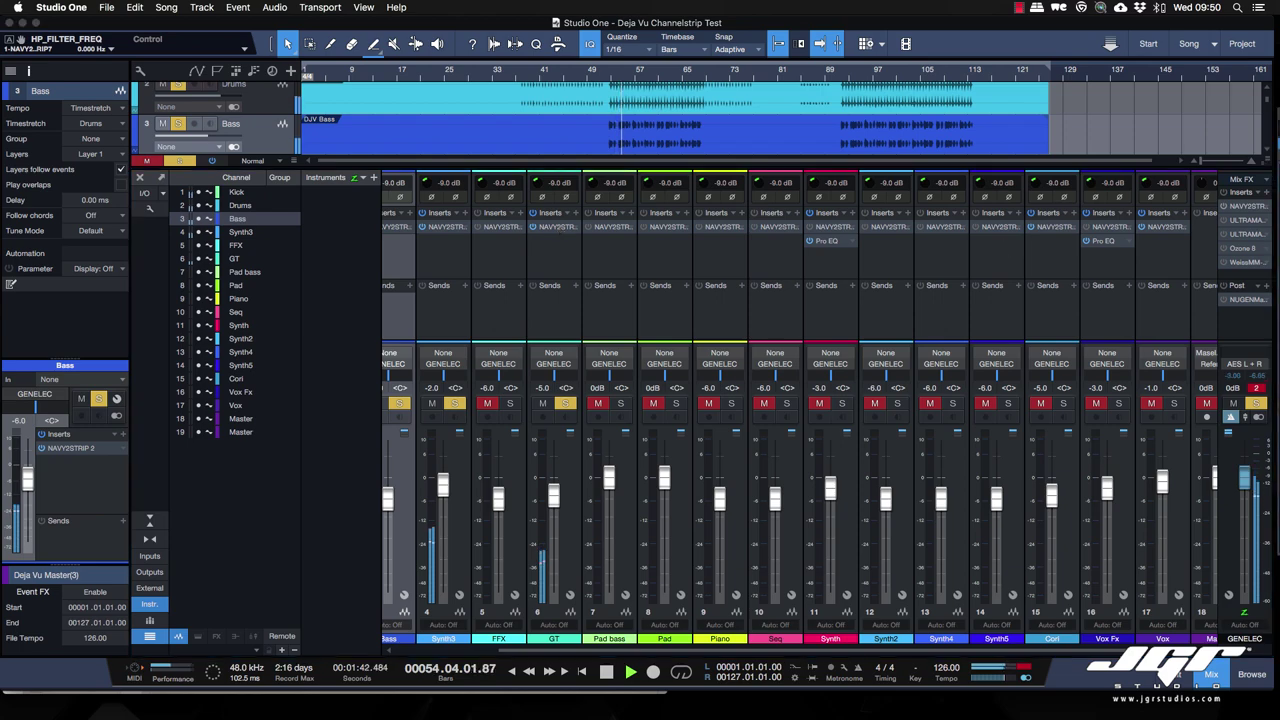
- Open the GT channel's NAVY2STRIP, switch its HF band to the third mode and position the window clear of the master channel
double_click(556, 227)
left_click_drag(1127, 128, 802, 125)
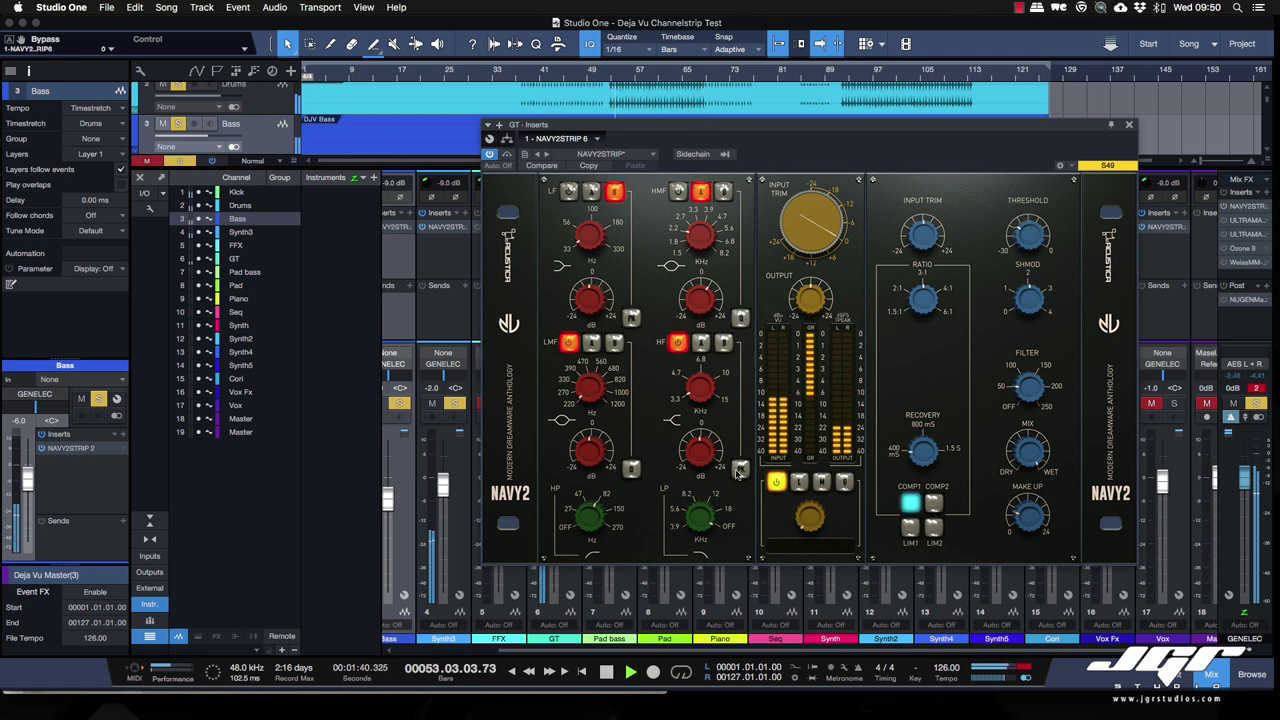
left_click(724, 347)
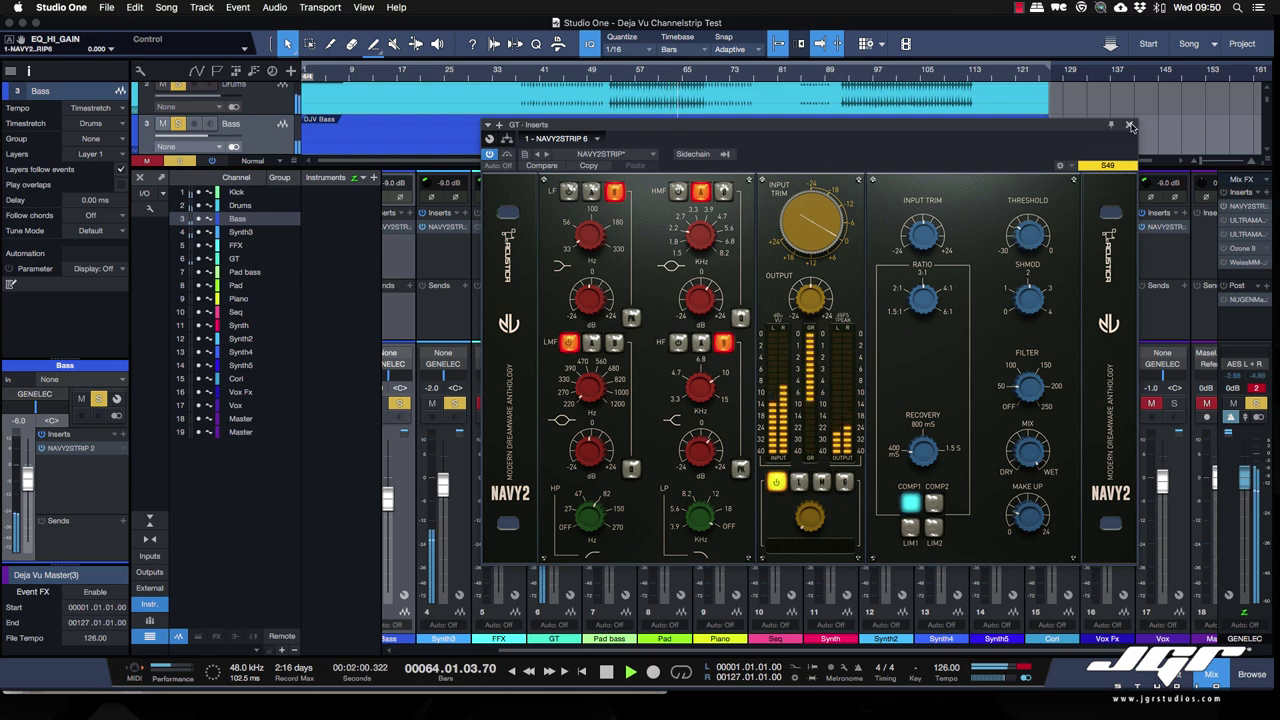
mouse_move(841, 143)
left_mouse_down()
mouse_move(1240, 150)
mouse_move(845, 128)
left_mouse_up()
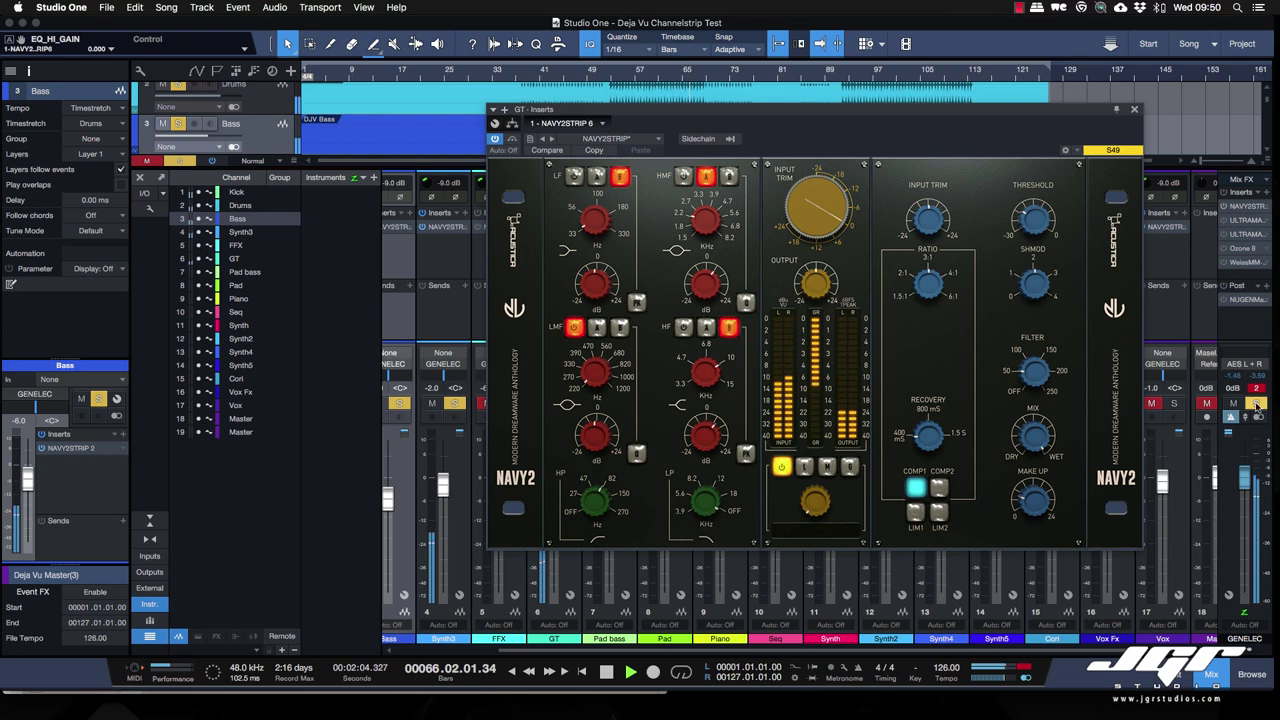
- Clear the channel solos, restart playback of the full mix and reposition the GT NAVY2STRIP window clear of the master channel's inserts
key("s")
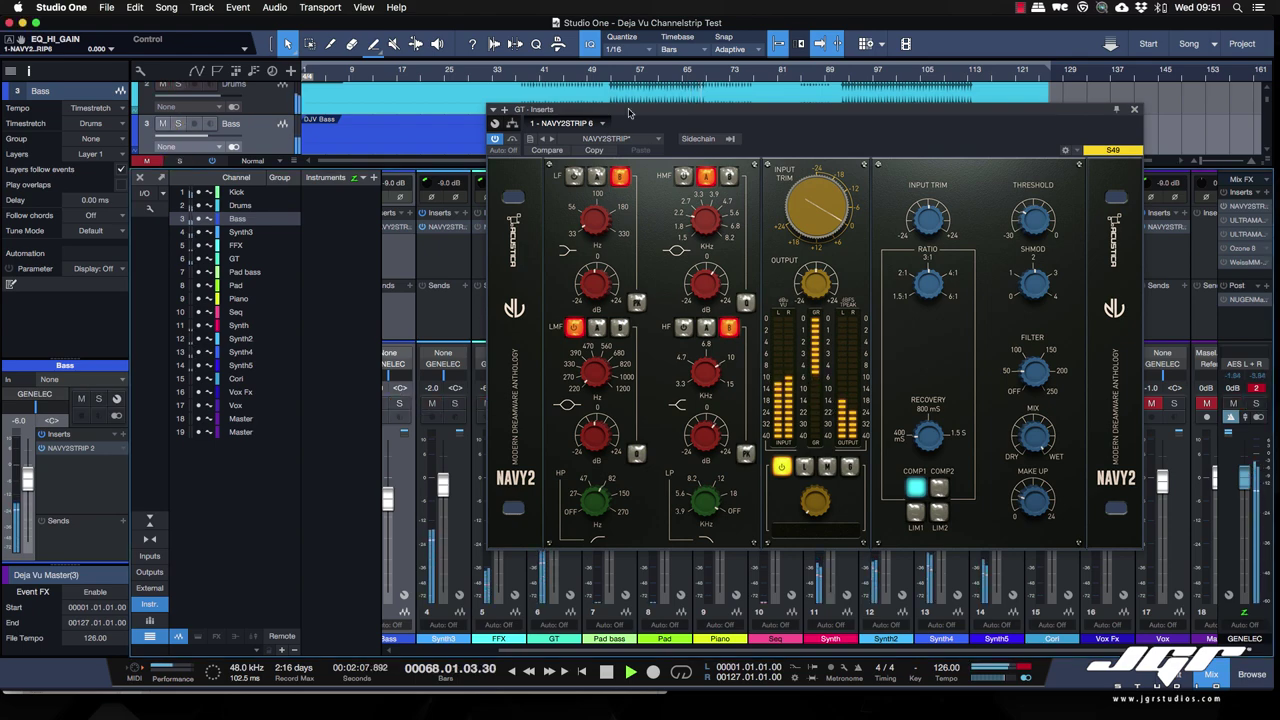
mouse_move(623, 110)
left_mouse_down()
mouse_move(956, 113)
mouse_move(609, 119)
left_mouse_up()
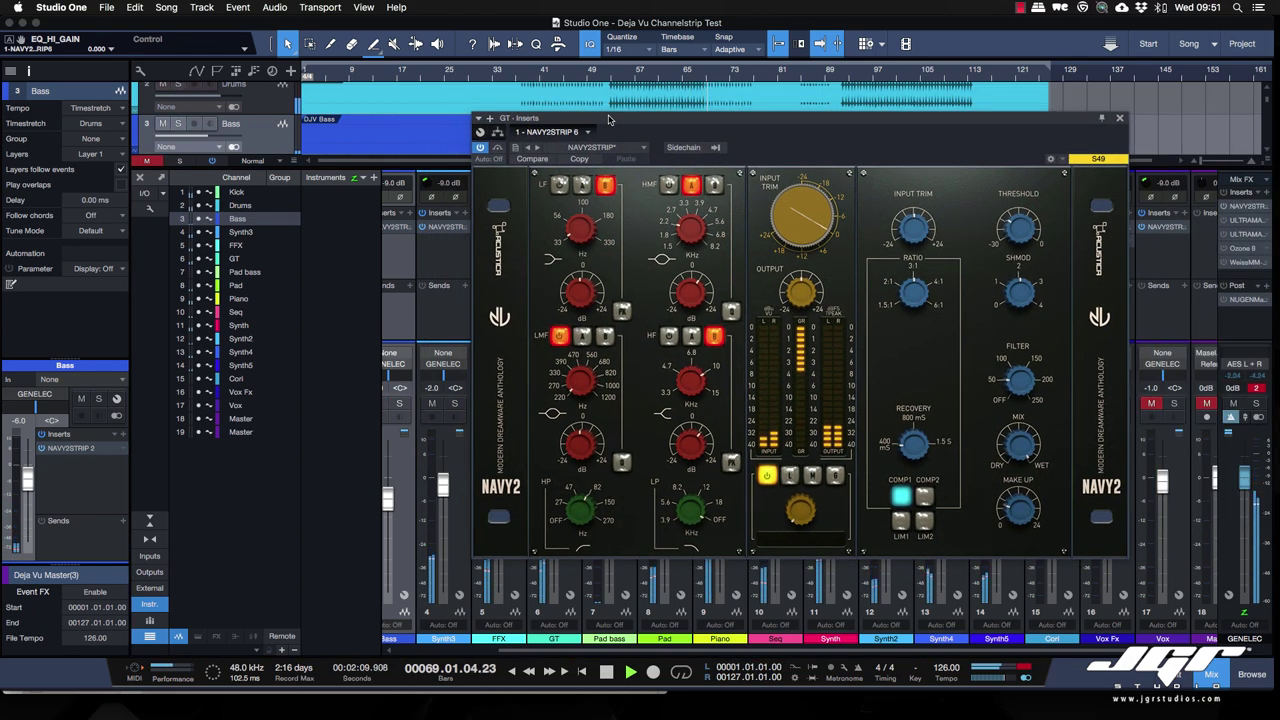
key("space")
key("space")
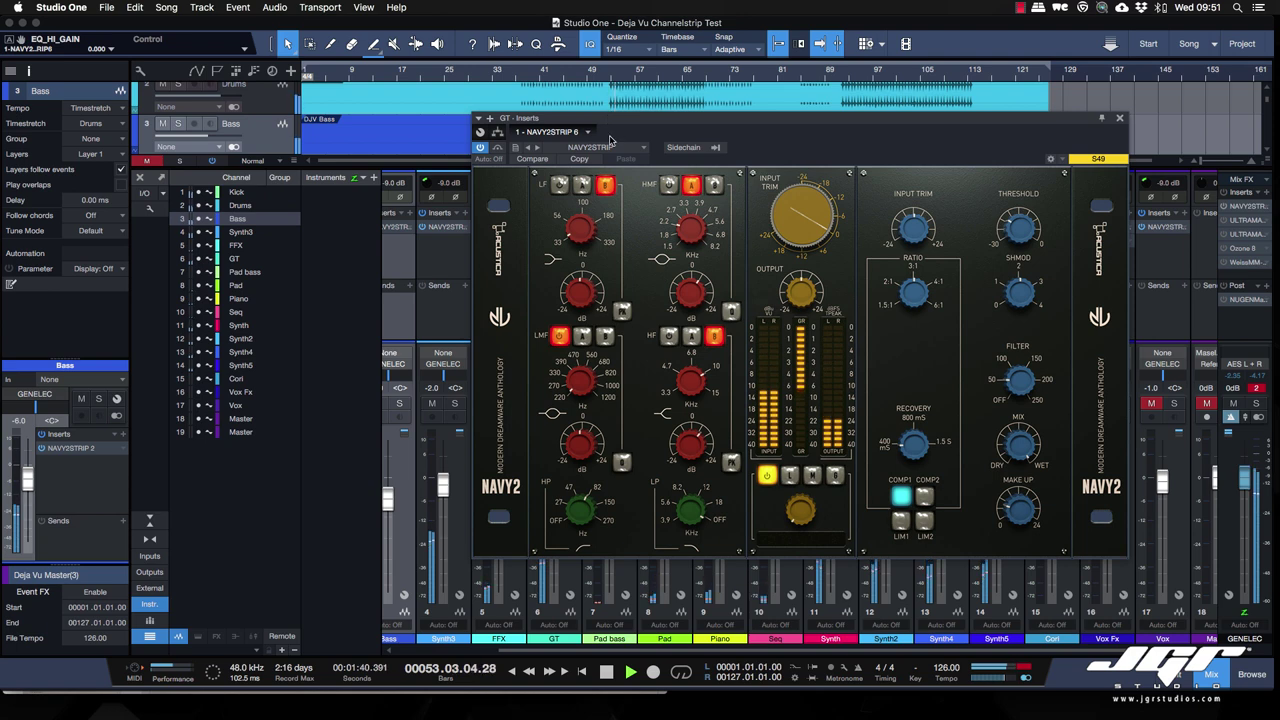
left_click_drag(613, 122, 693, 135)
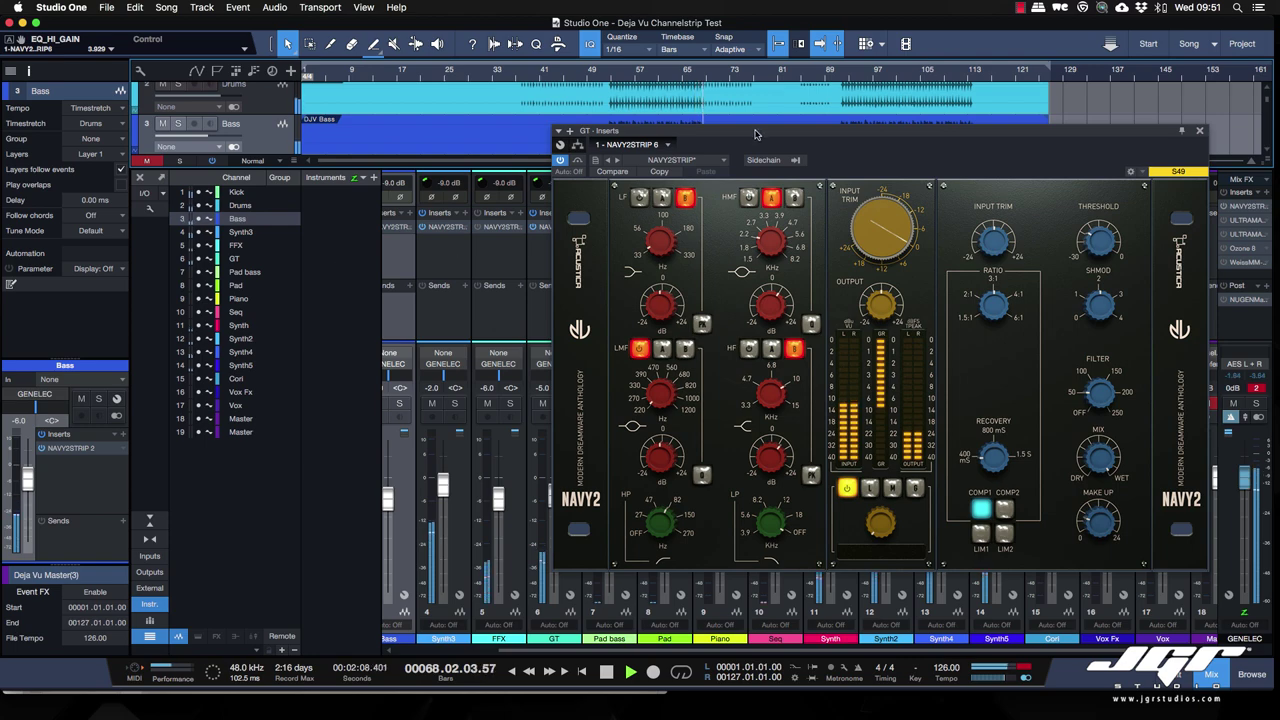
left_click_drag(755, 133, 676, 135)
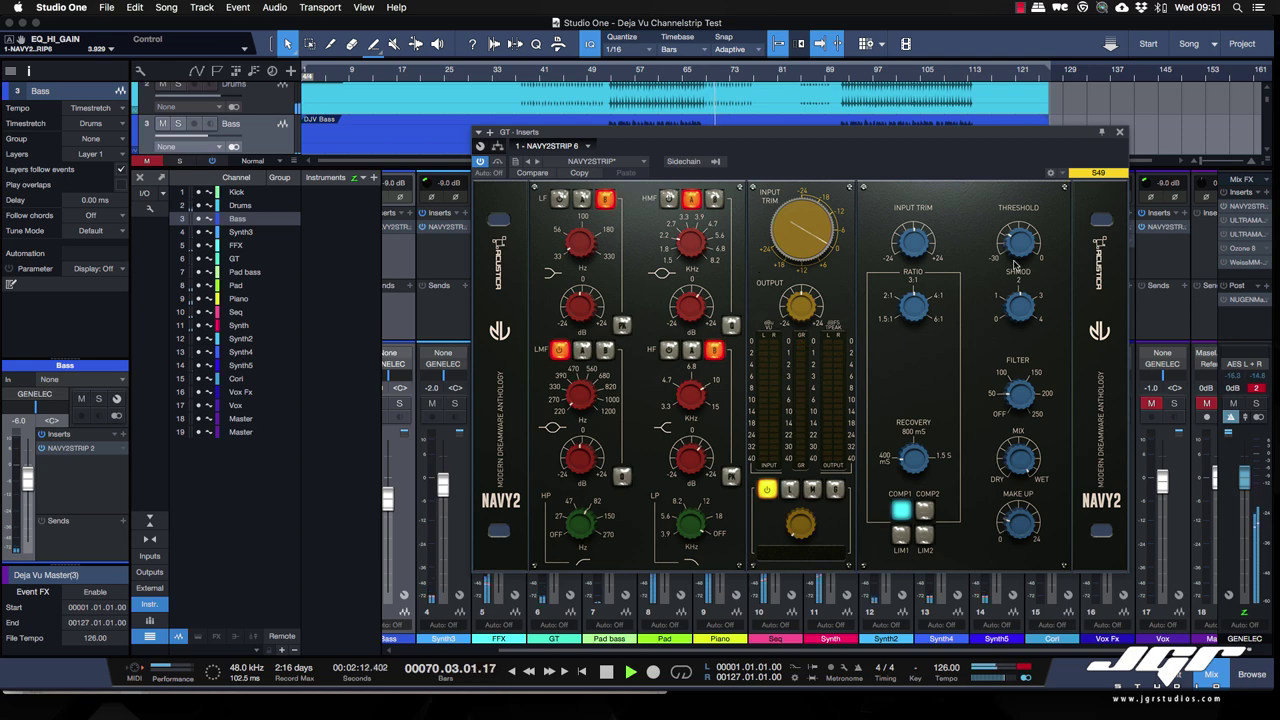
- Open the GENELEC master channel's NAVY2STRIP and set its LIM2 threshold to -37.37 dB and make-up gain to 1.871 dB
left_click(1234, 212)
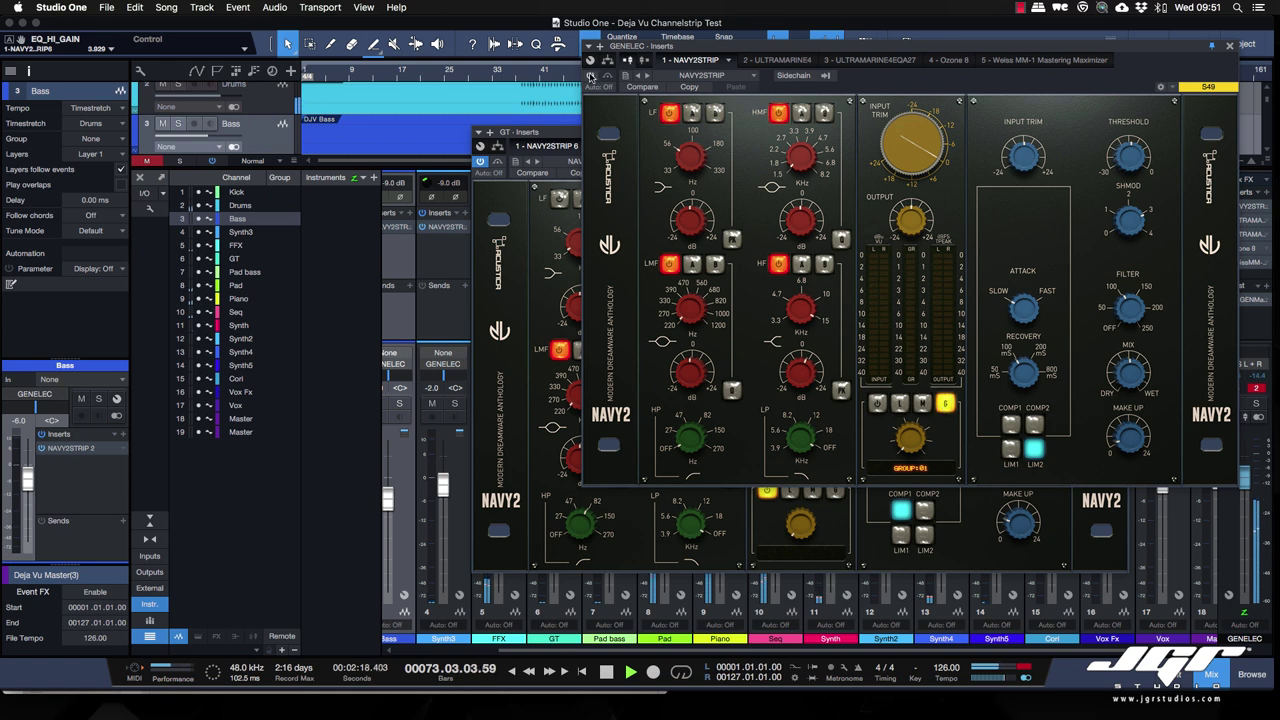
left_click_drag(600, 80, 479, 137)
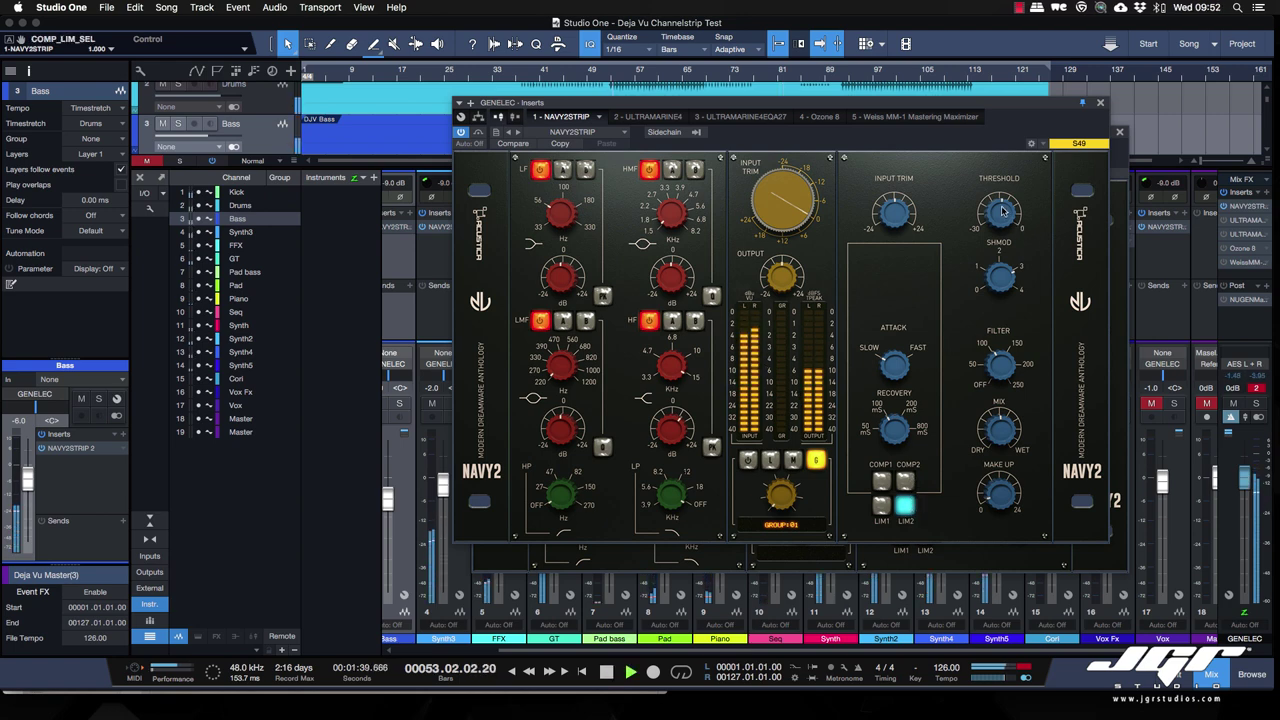
left_click_drag(1003, 210, 1000, 228)
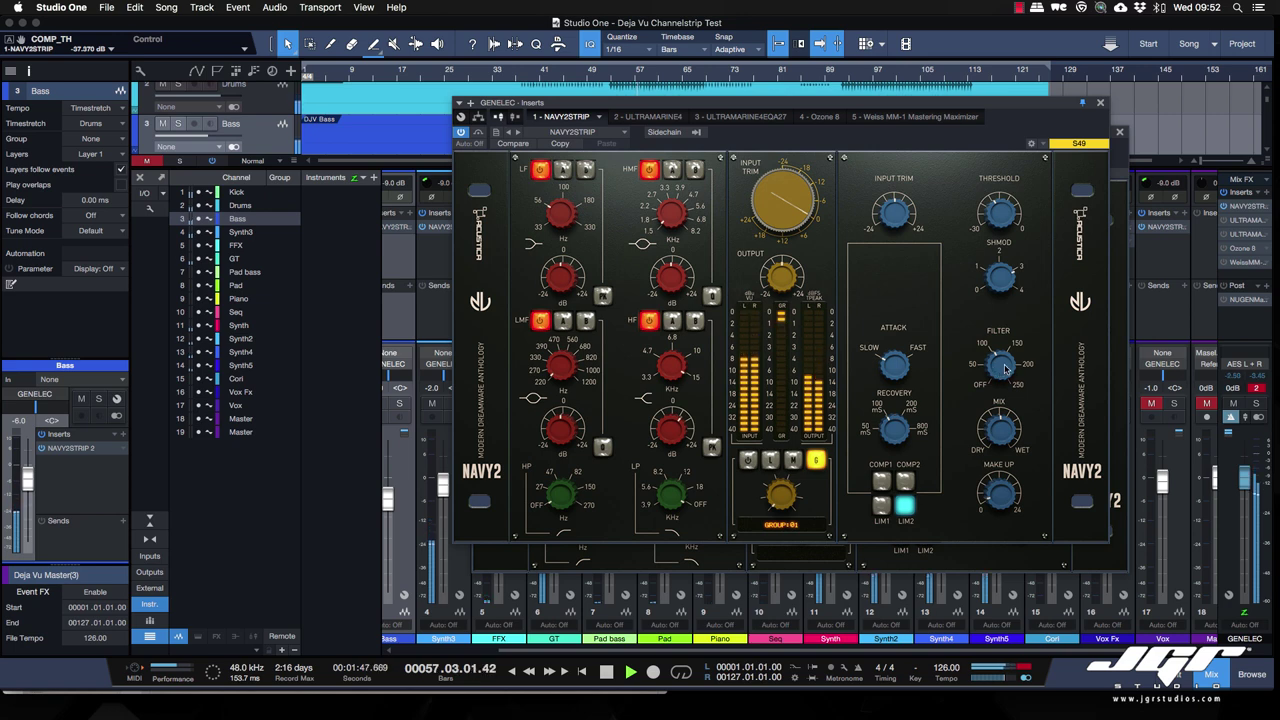
mouse_move(1005, 369)
left_mouse_down()
mouse_move(1003, 337)
mouse_move(1002, 348)
left_mouse_up()
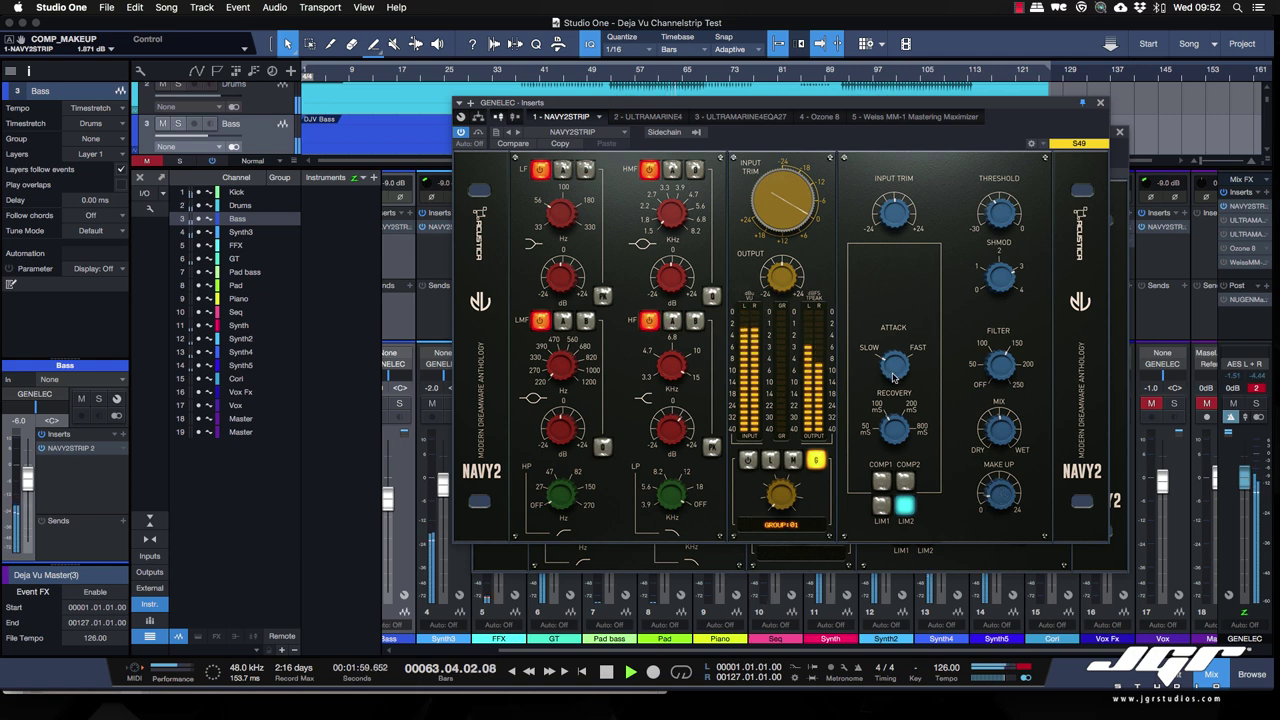
left_click(899, 436)
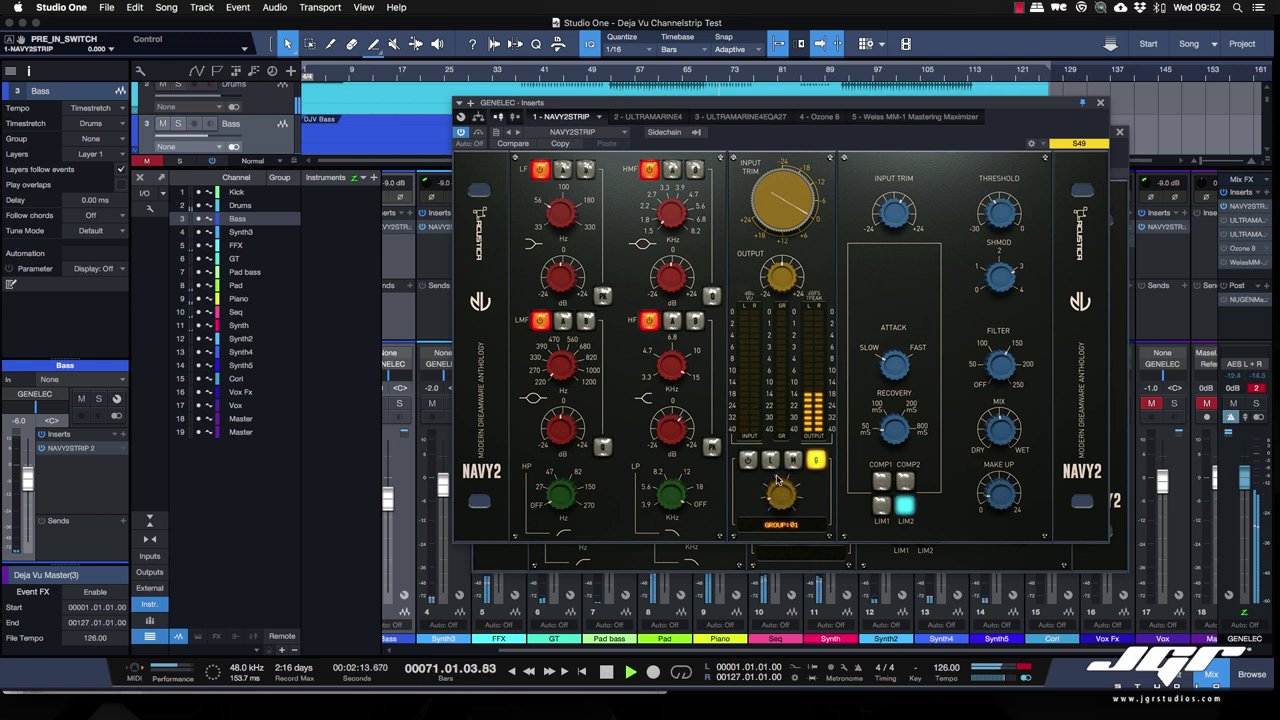
- Switch the master NAVY2STRIP's group preamp to 02 and then 03, and compare the mix with the plug-in bypassed
left_click_drag(780, 493, 781, 480)
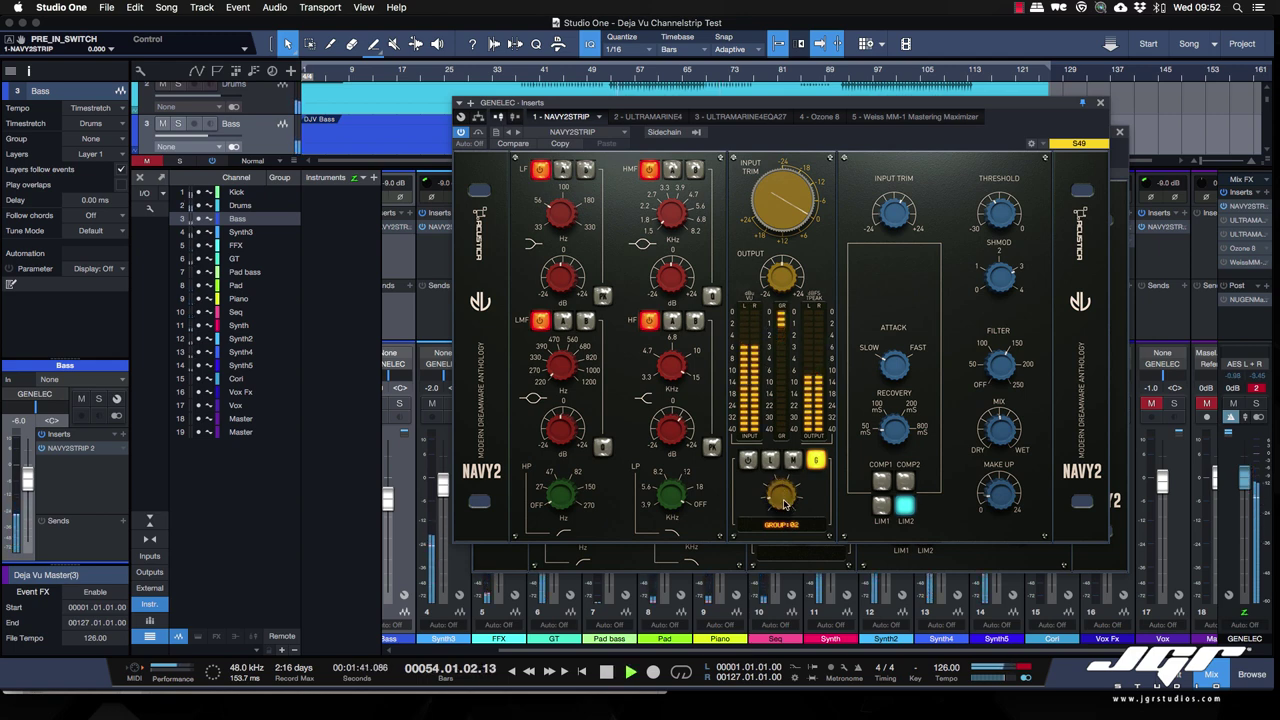
left_click_drag(769, 495, 783, 480)
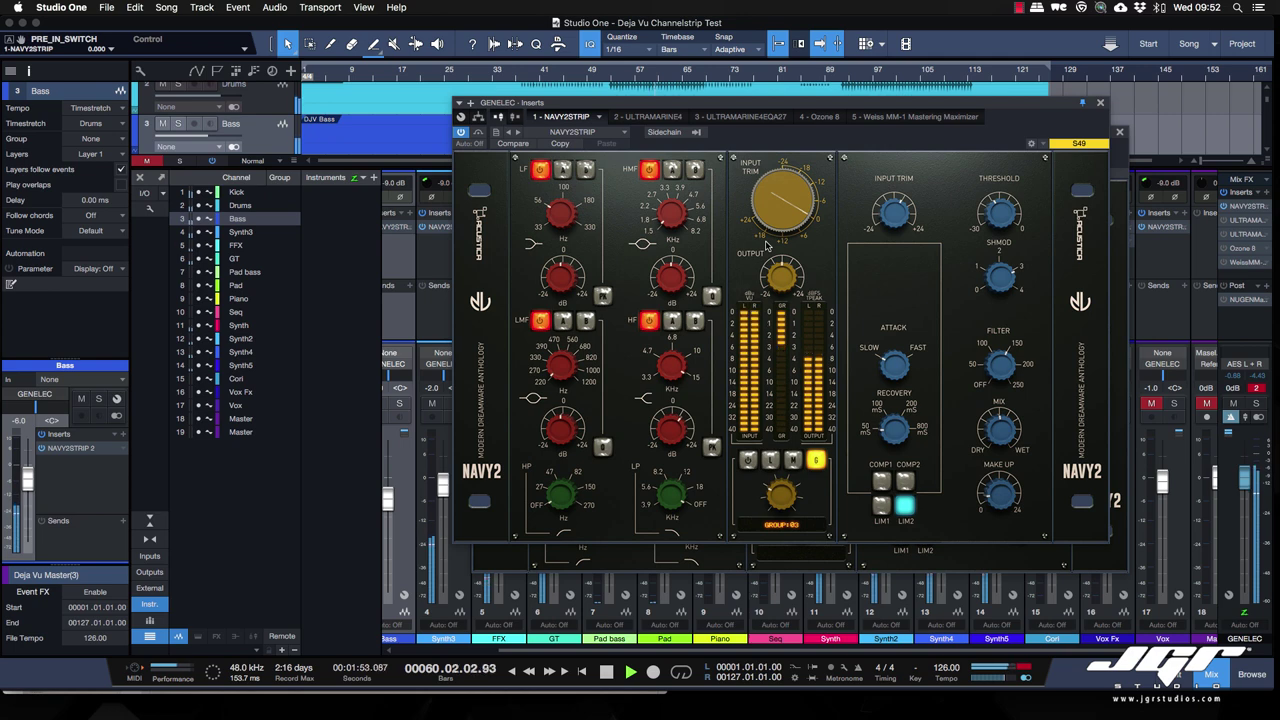
left_click(478, 134)
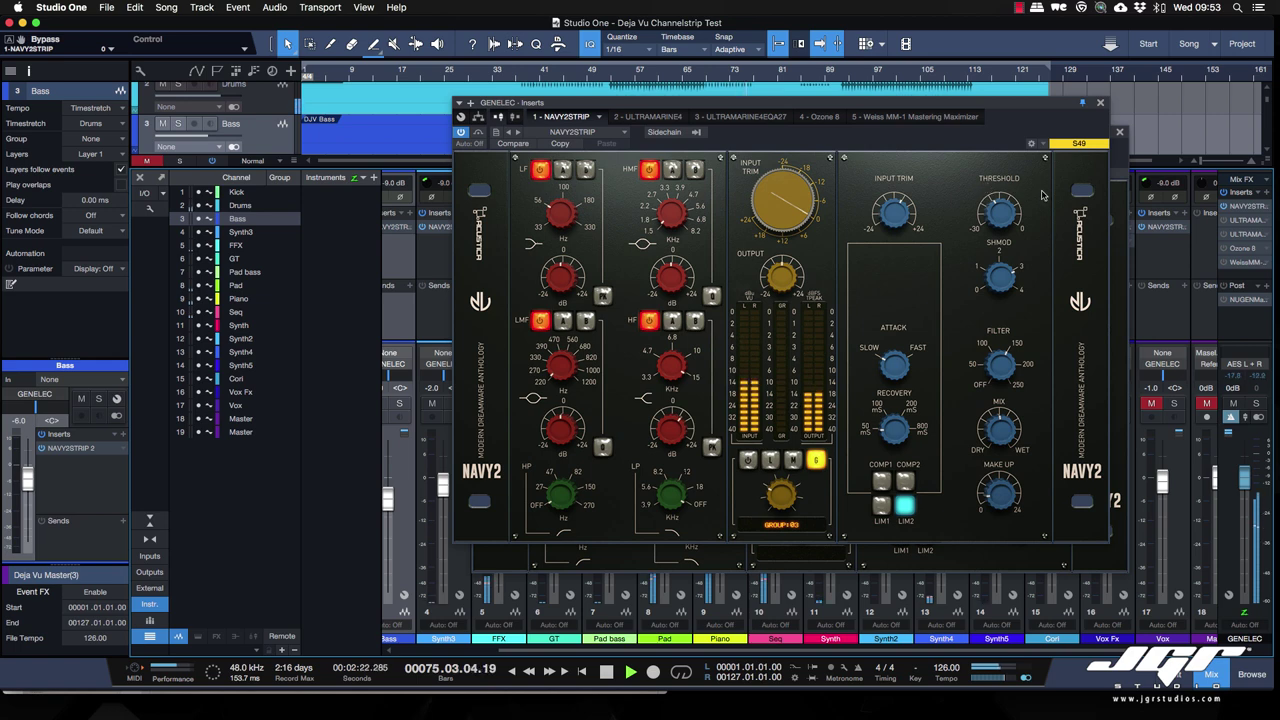
- Bring up the Kick channel's NAVY2EQ and view its AI presets list, closing it without choosing a preset
left_click_drag(1000, 106, 975, 112)
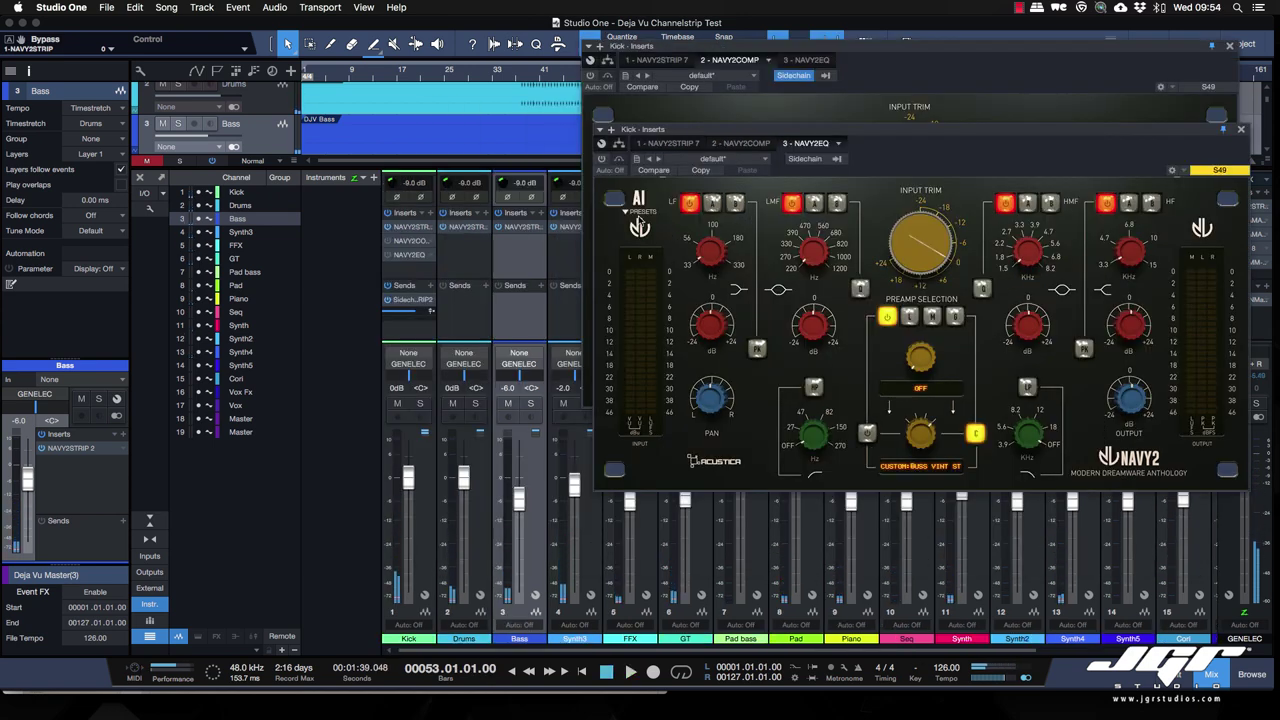
left_click(629, 213)
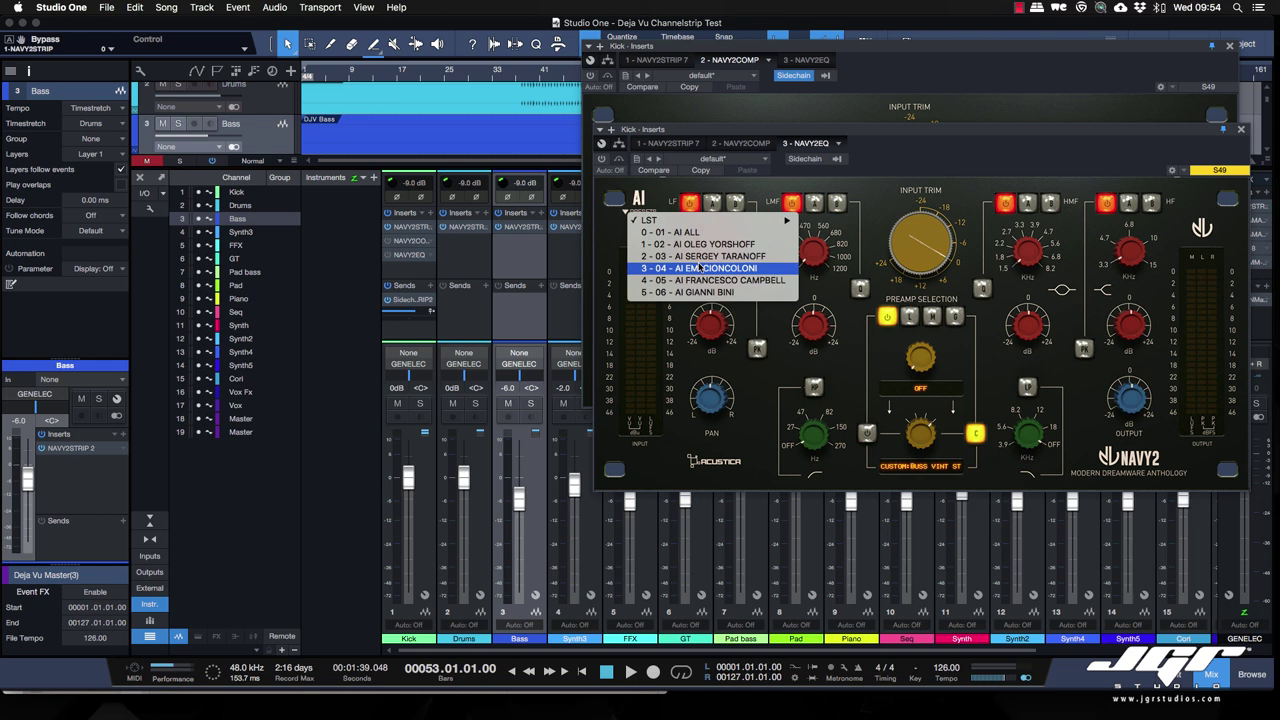
left_click(888, 173)
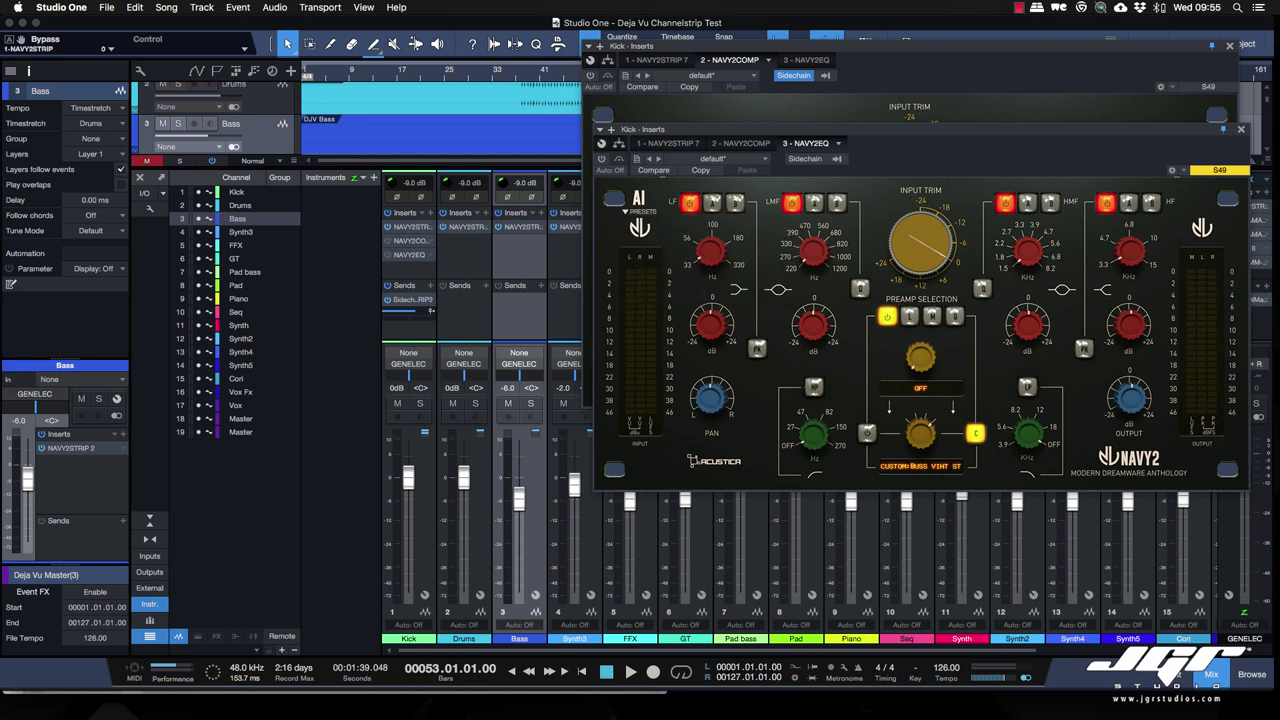